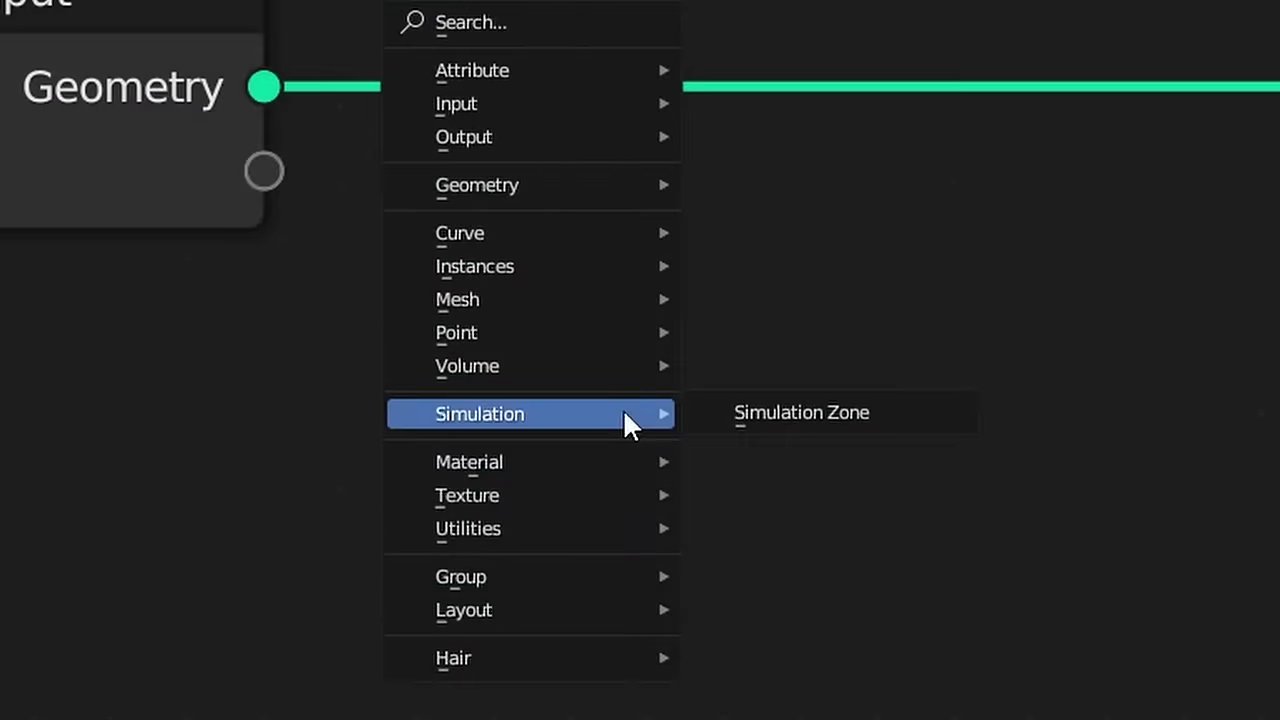
# Insert a Simulation Zone from the Add menu and drop it into the node tree
pyautogui.click(766, 417)
pyautogui.click(514, 206)
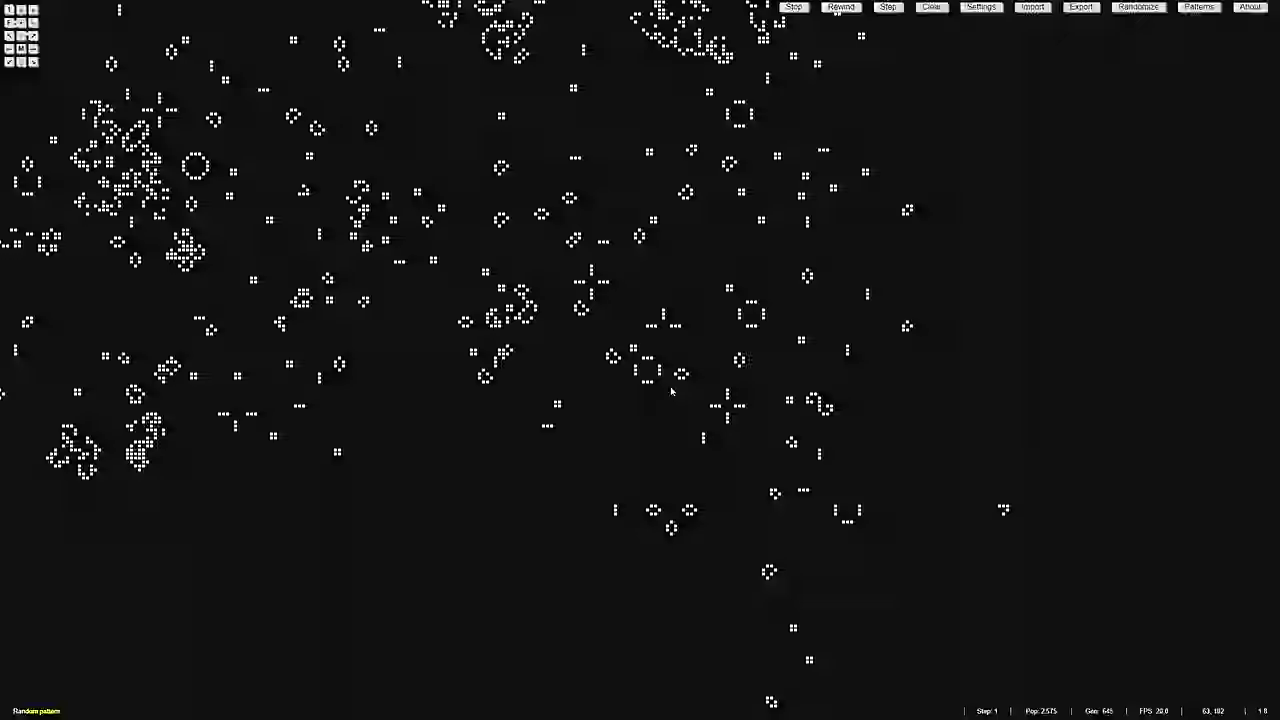
pyautogui.moveTo(580, 236); pyautogui.dragTo(640, 358)
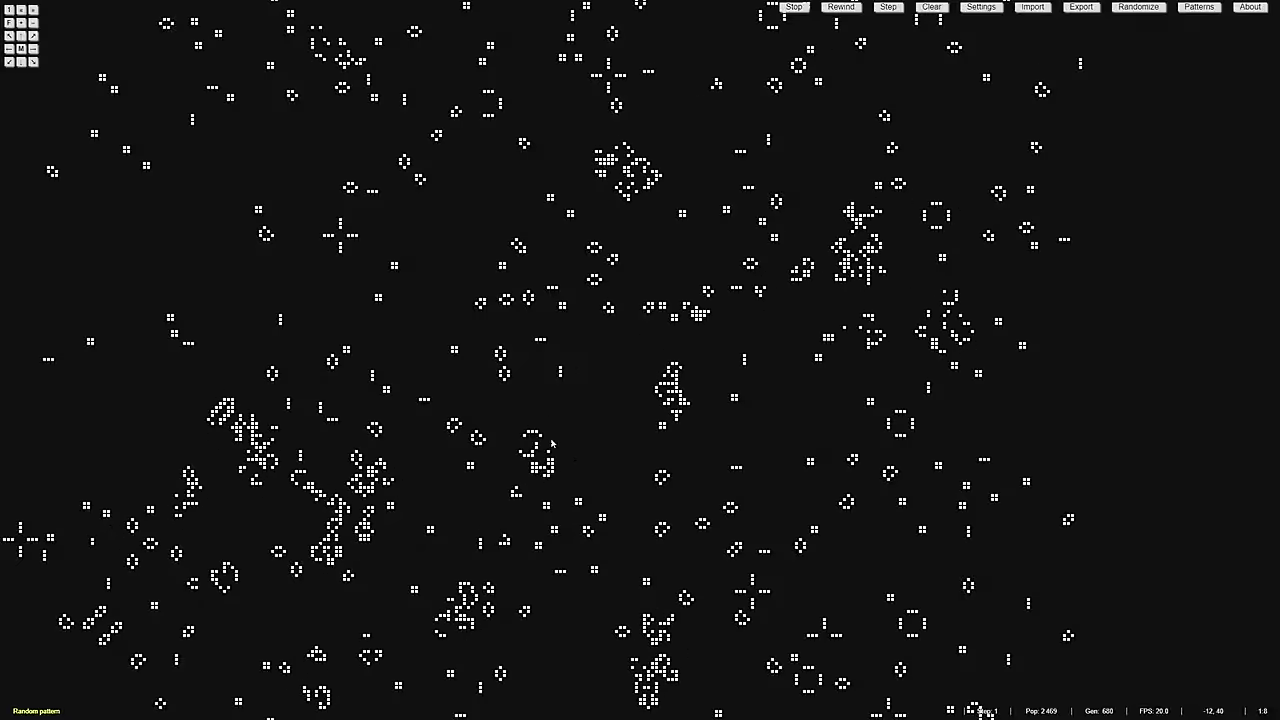
pyautogui.moveTo(551, 443); pyautogui.dragTo(613, 413)
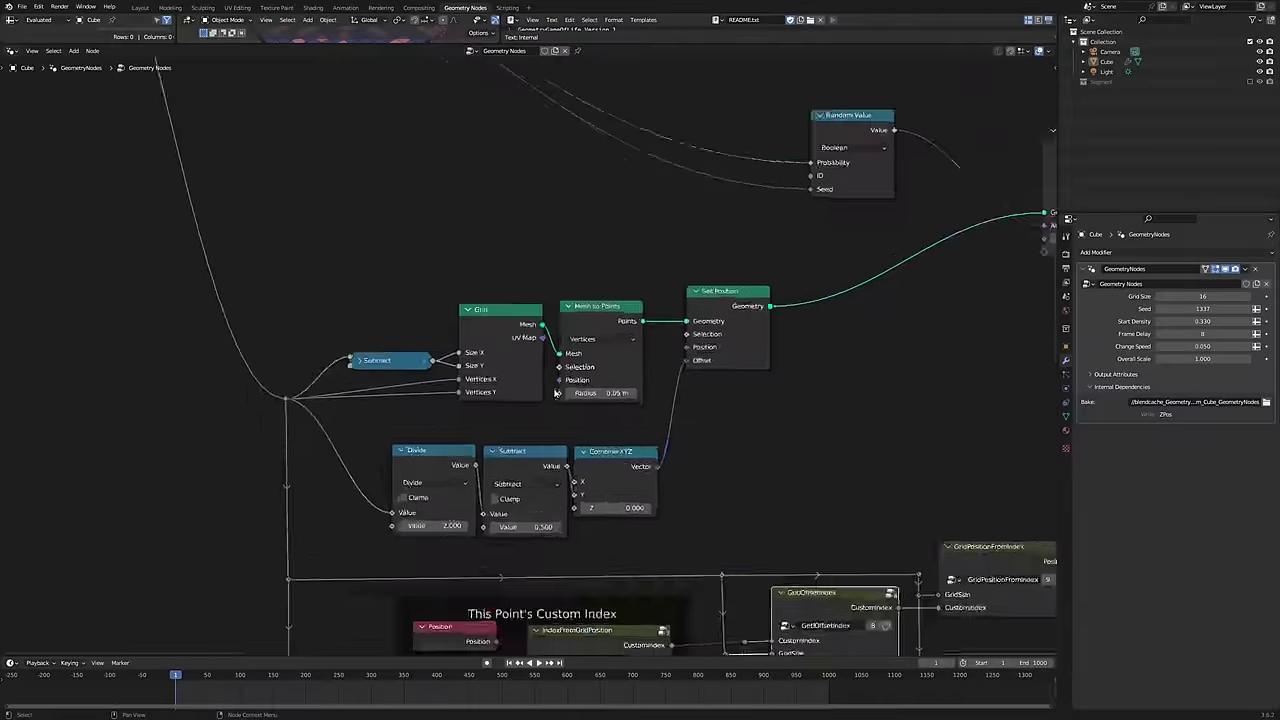
pyautogui.scroll(2, 618, 382)
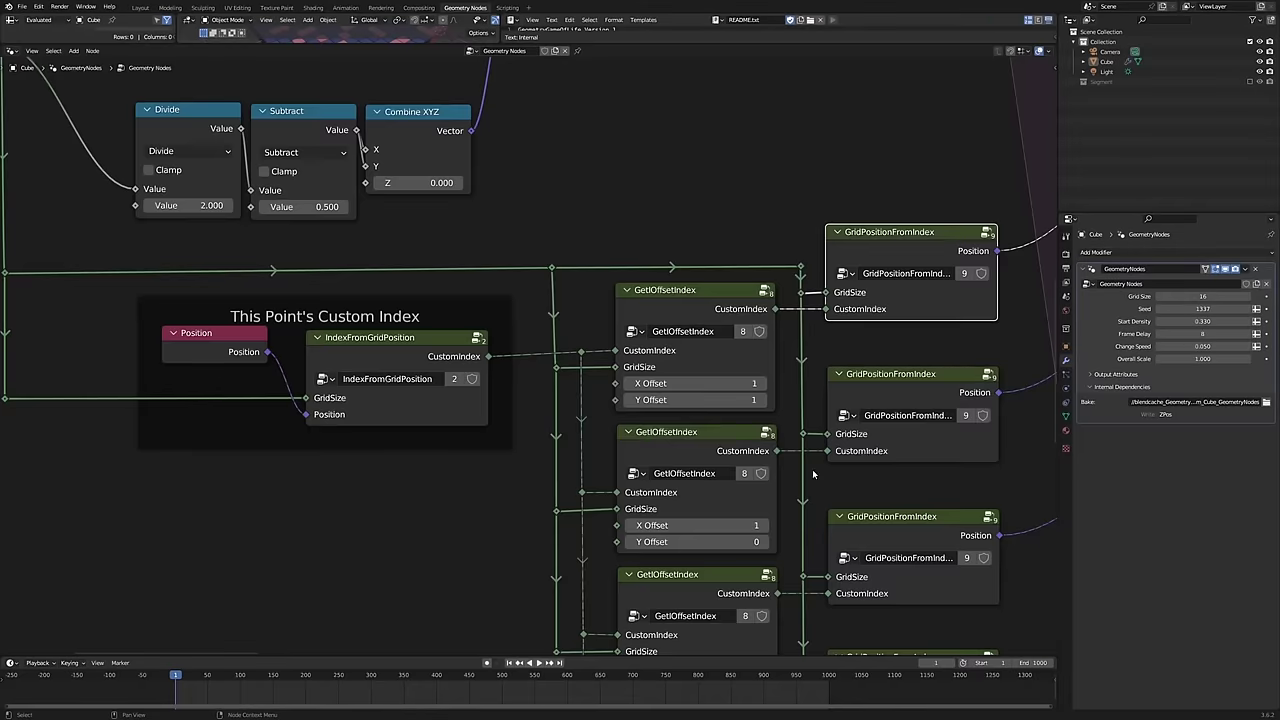
pyautogui.scroll(5, 665, 353)
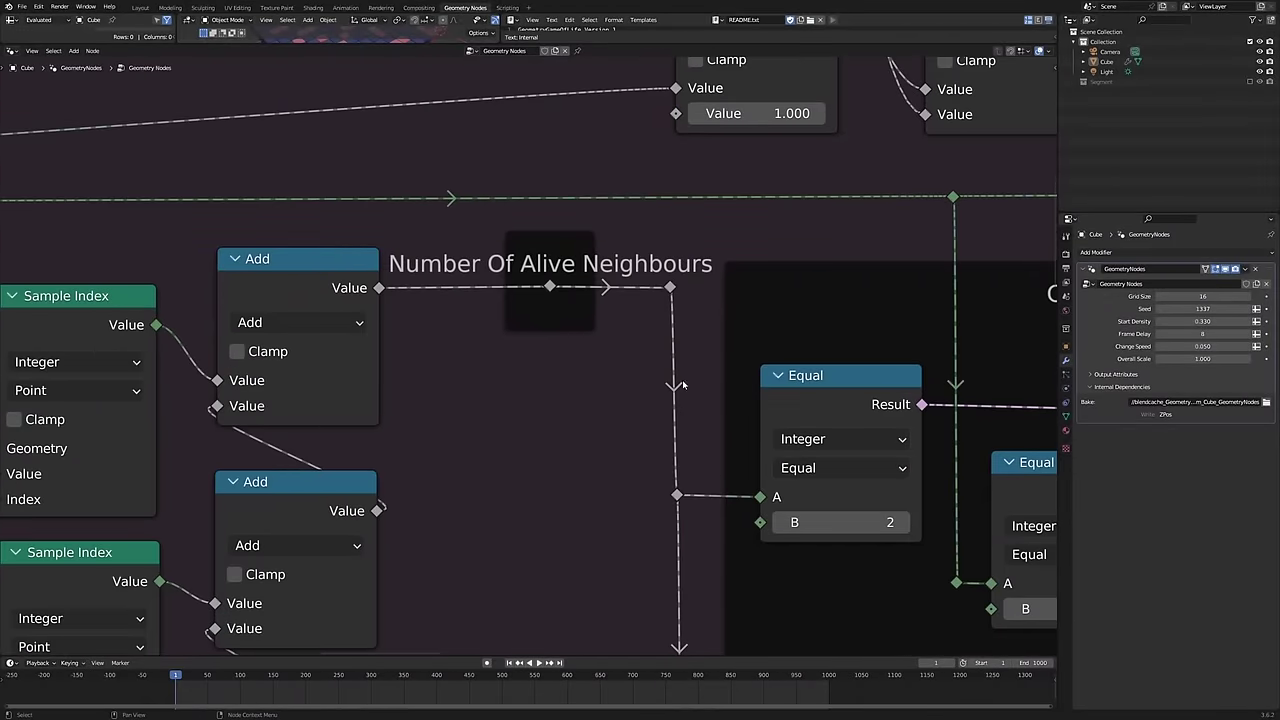
pyautogui.scroll(-5, 648, 416)
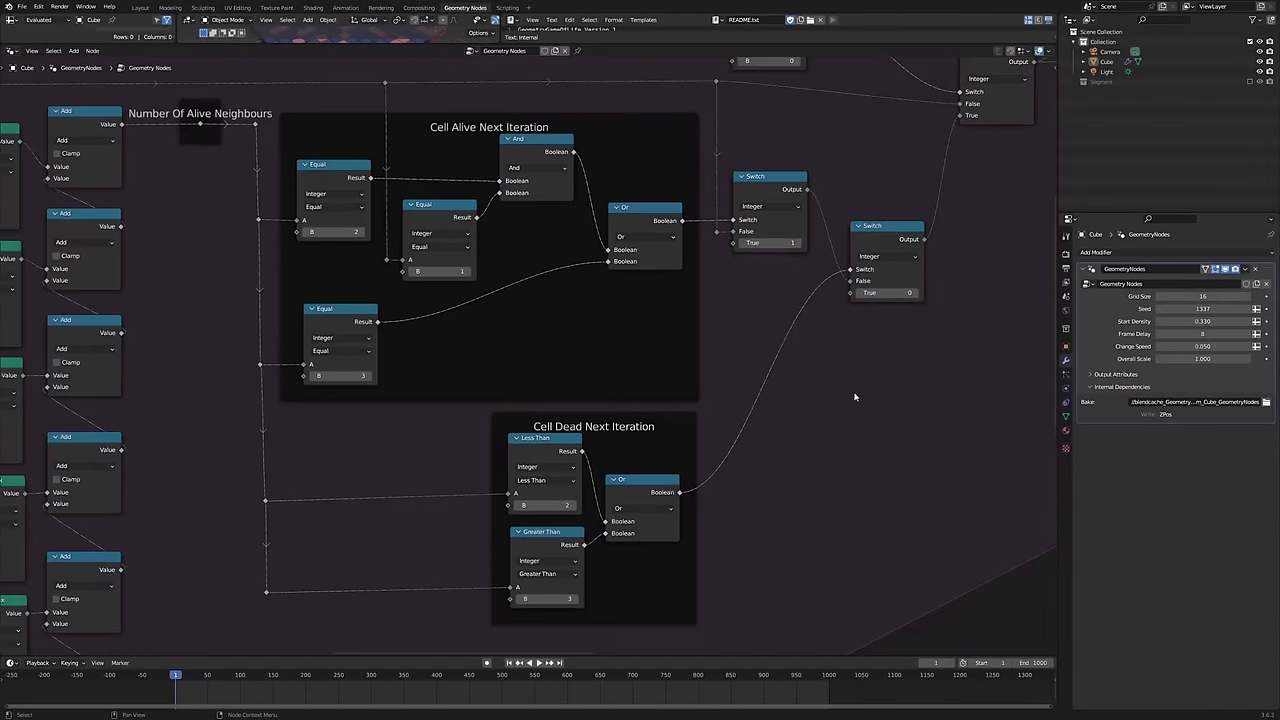
pyautogui.hscroll(10, 834, 360)
pyautogui.scroll(5, 834, 360)
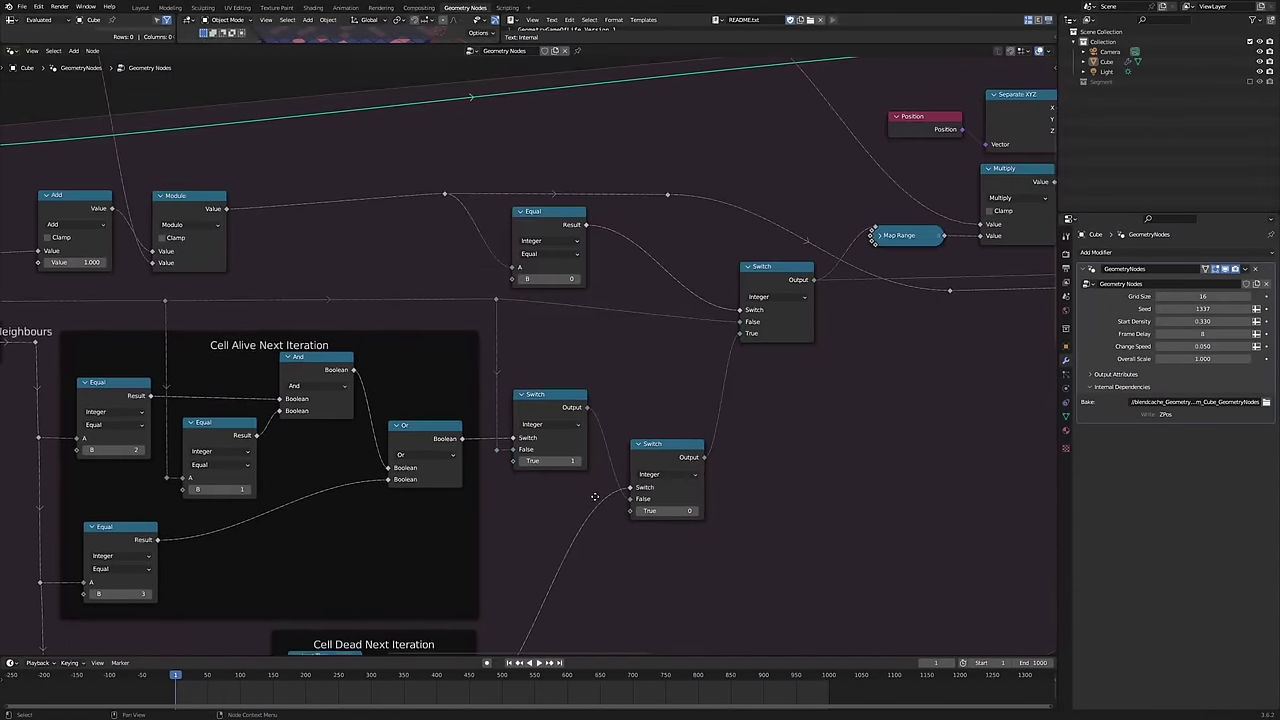
pyautogui.hscroll(5, 799, 404)
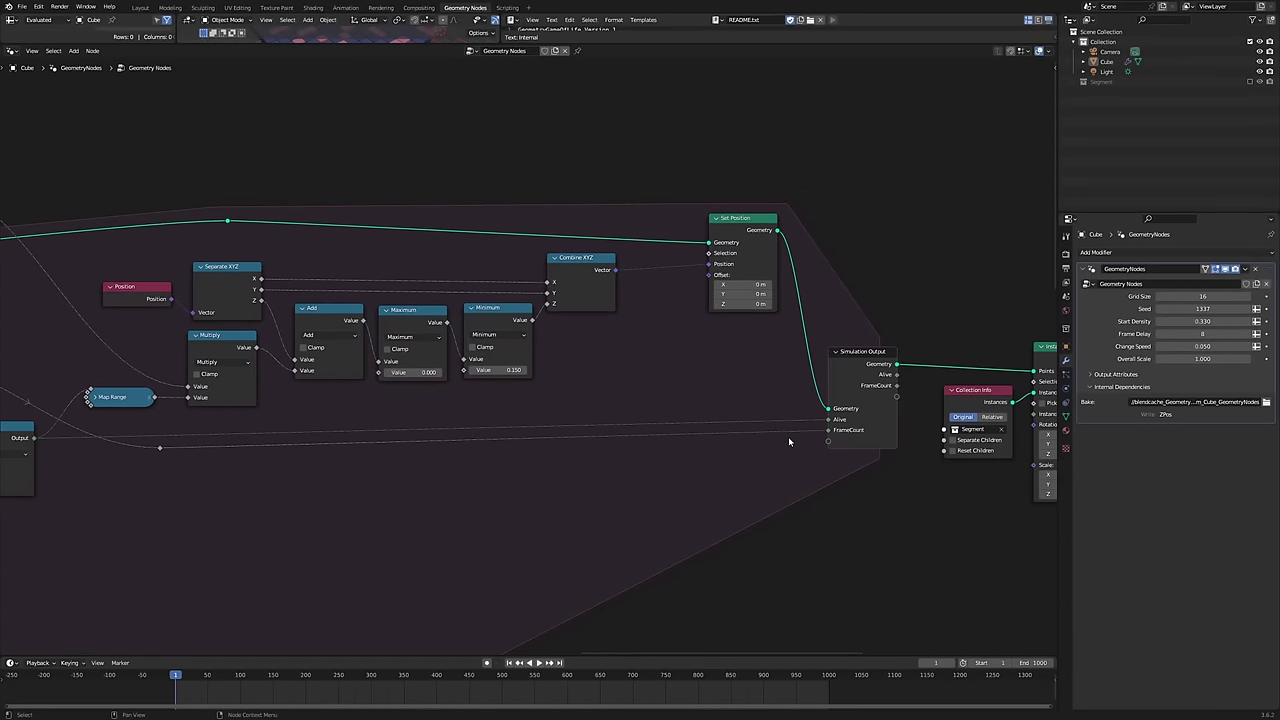
pyautogui.hscroll(11, 780, 430)
pyautogui.scroll(-2, 780, 430)
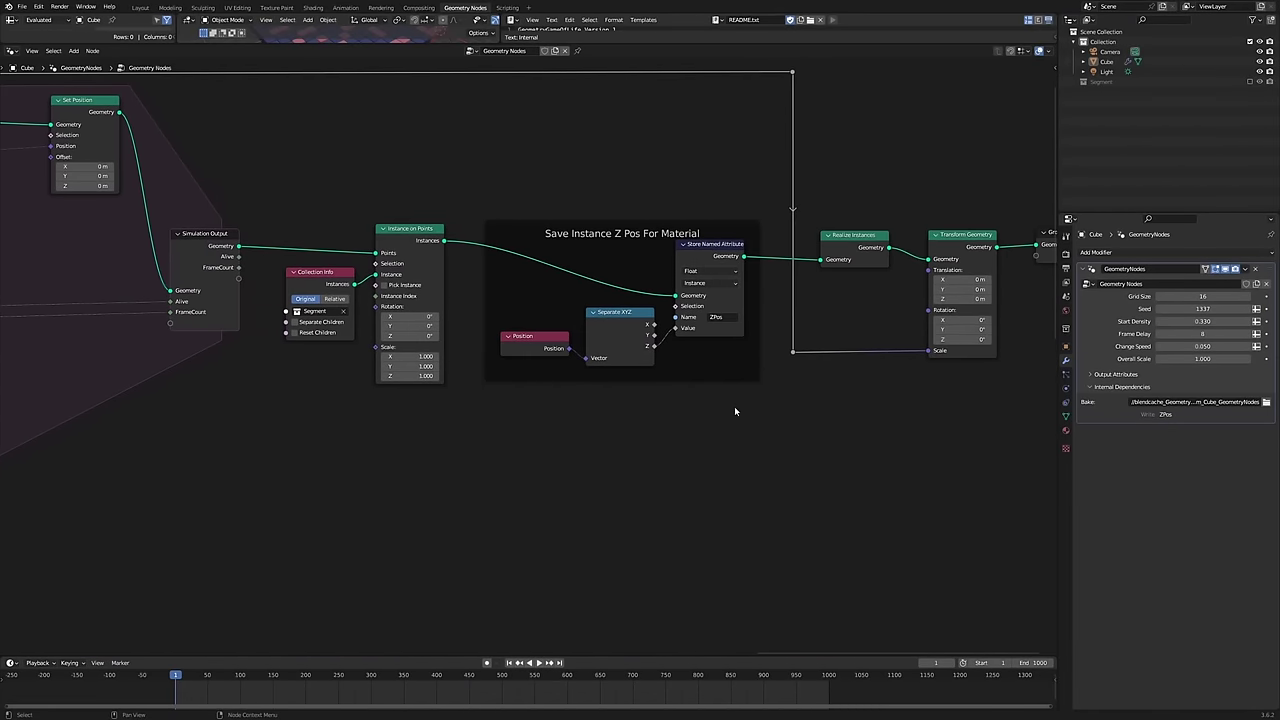
pyautogui.scroll(-6, 586, 420)
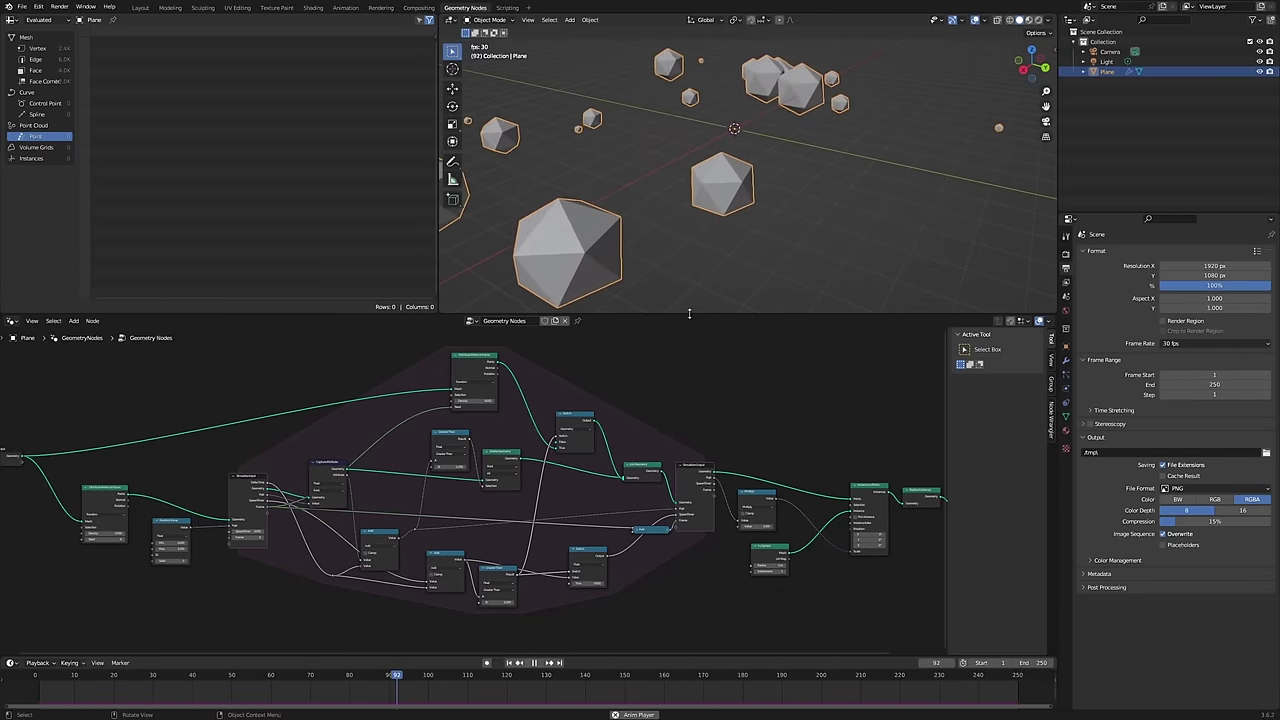
# Drag the viewport/node editor border down so the 3D viewport gets most of the screen
pyautogui.moveTo(689, 313); pyautogui.dragTo(700, 457)
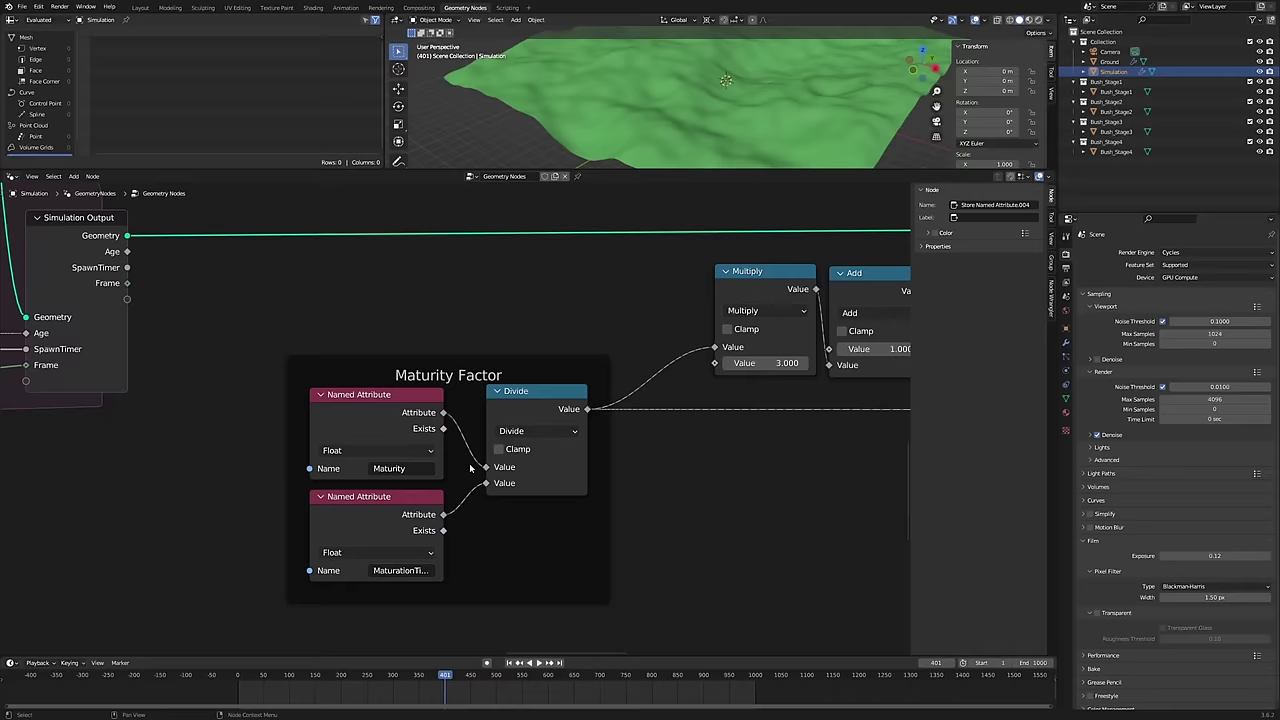
pyautogui.scroll(2, 455, 389)
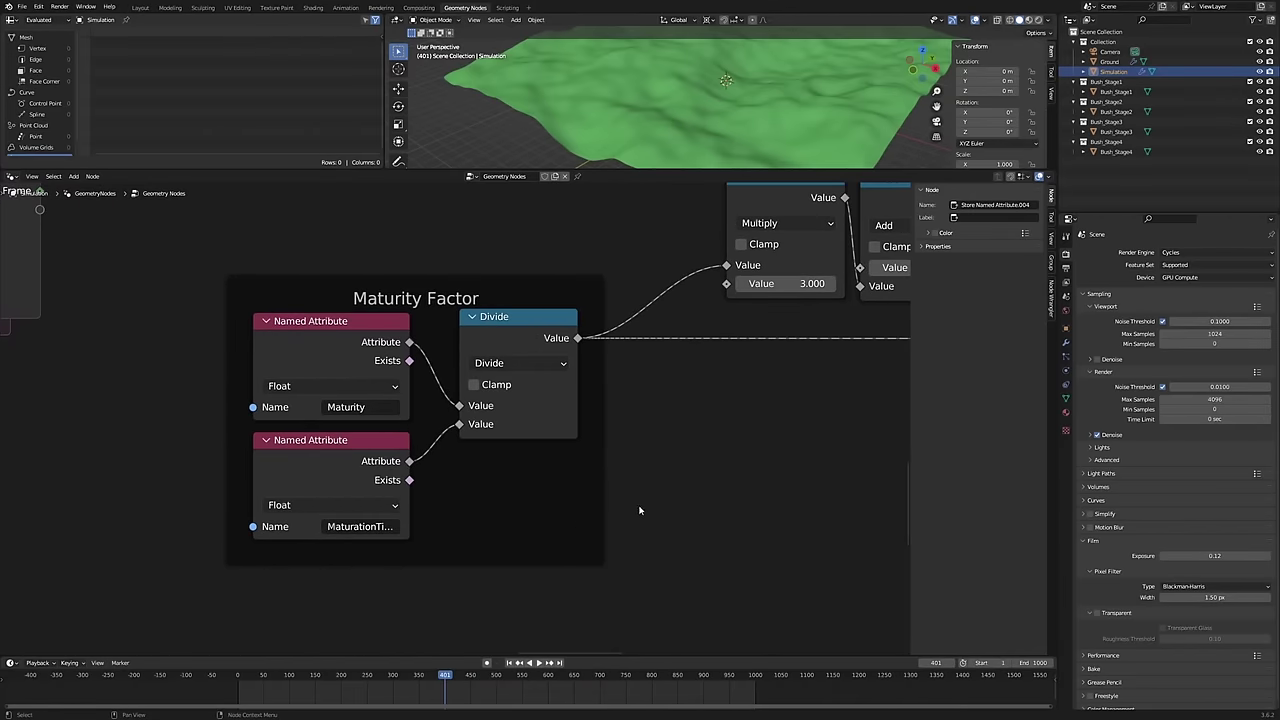
pyautogui.scroll(-5, 420, 503)
pyautogui.scroll(5, 489, 540)
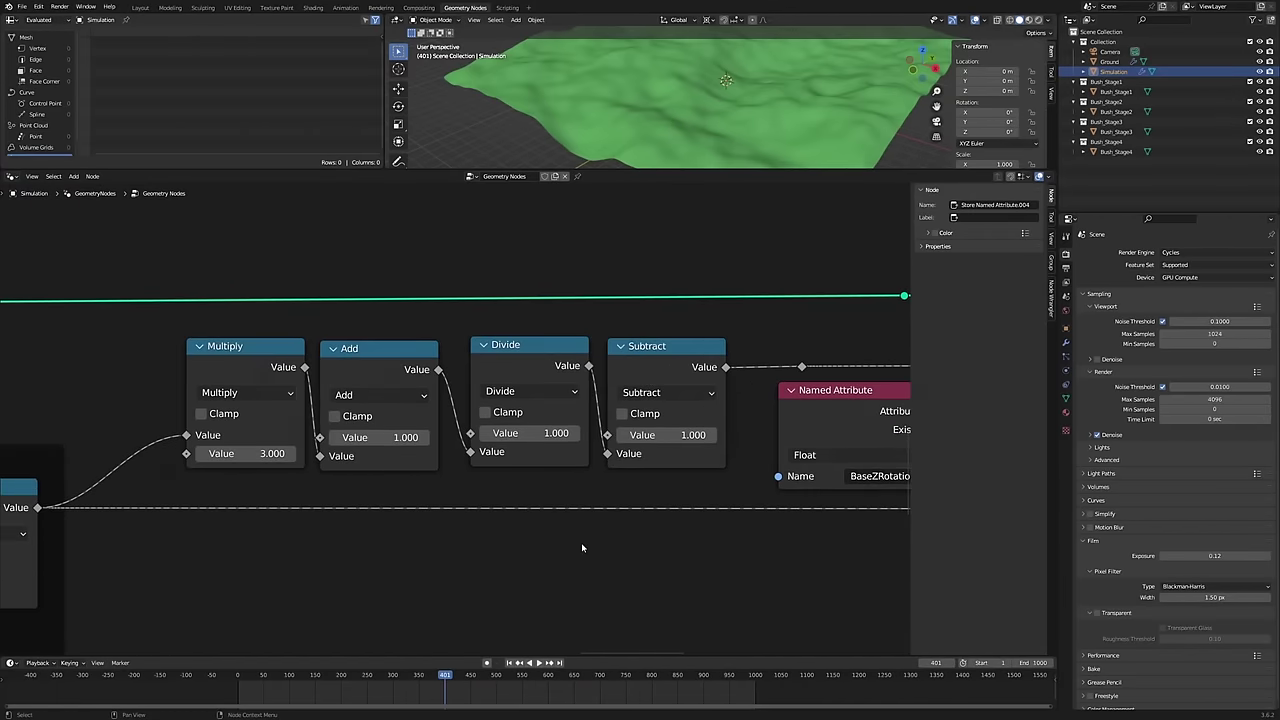
pyautogui.scroll(-5, 581, 547)
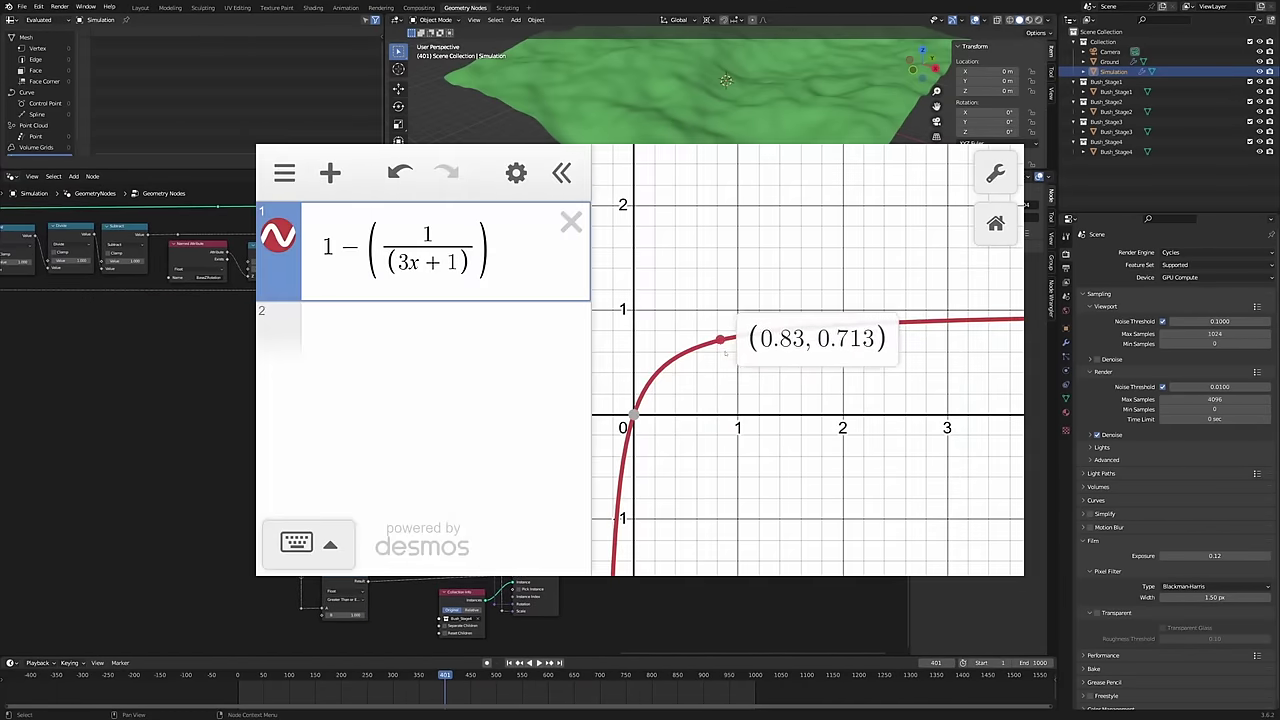
pyautogui.scroll(8, 209, 371)
pyautogui.scroll(-4, 623, 380)
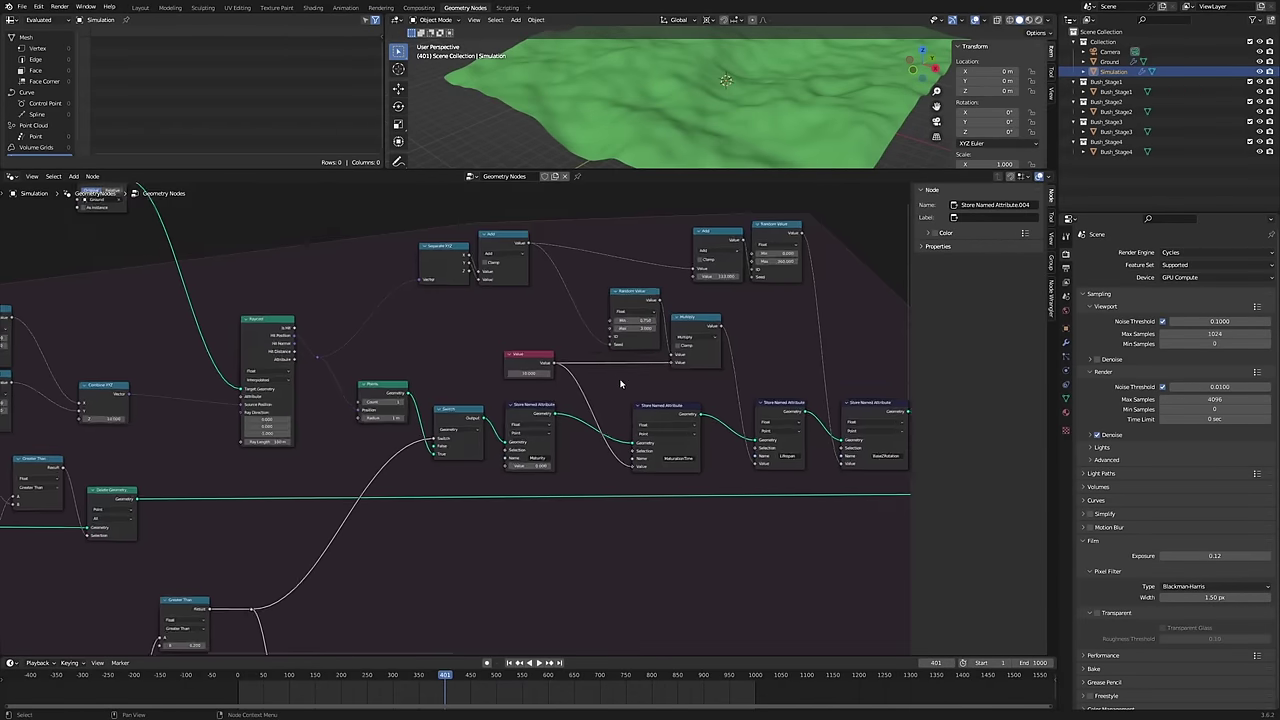
pyautogui.scroll(3, 399, 518)
pyautogui.moveTo(399, 518); pyautogui.dragTo(476, 523, button='middle')
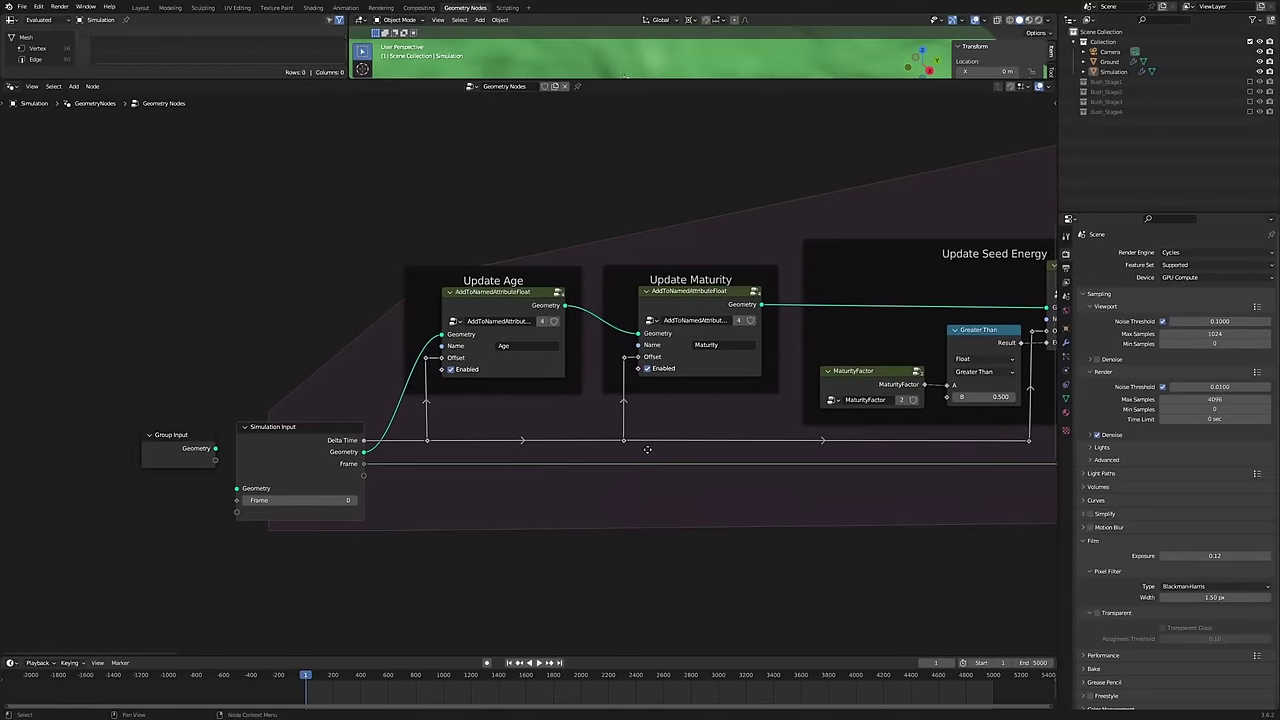
# Pan past the Update Seed Energy and Delete Old Points frames toward the SpawnBush group
pyautogui.moveTo(830, 500); pyautogui.dragTo(369, 499, button='middle')
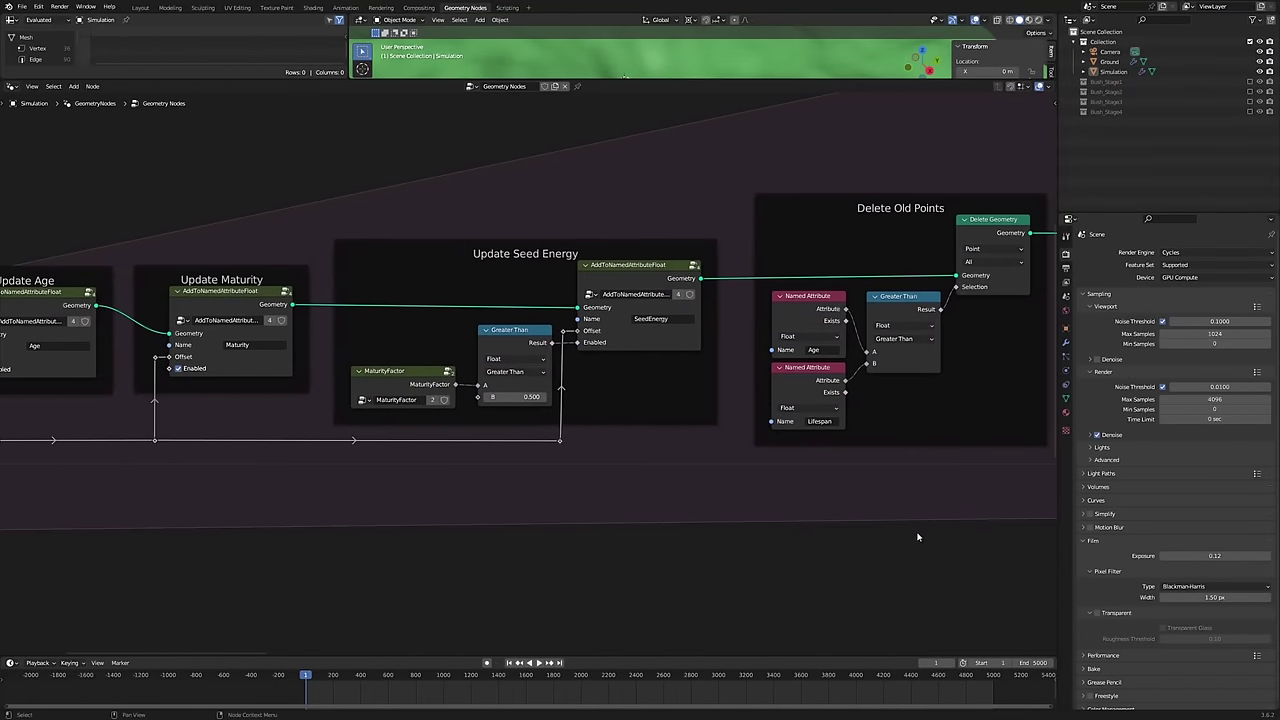
pyautogui.moveTo(917, 537); pyautogui.dragTo(423, 554, button='middle')
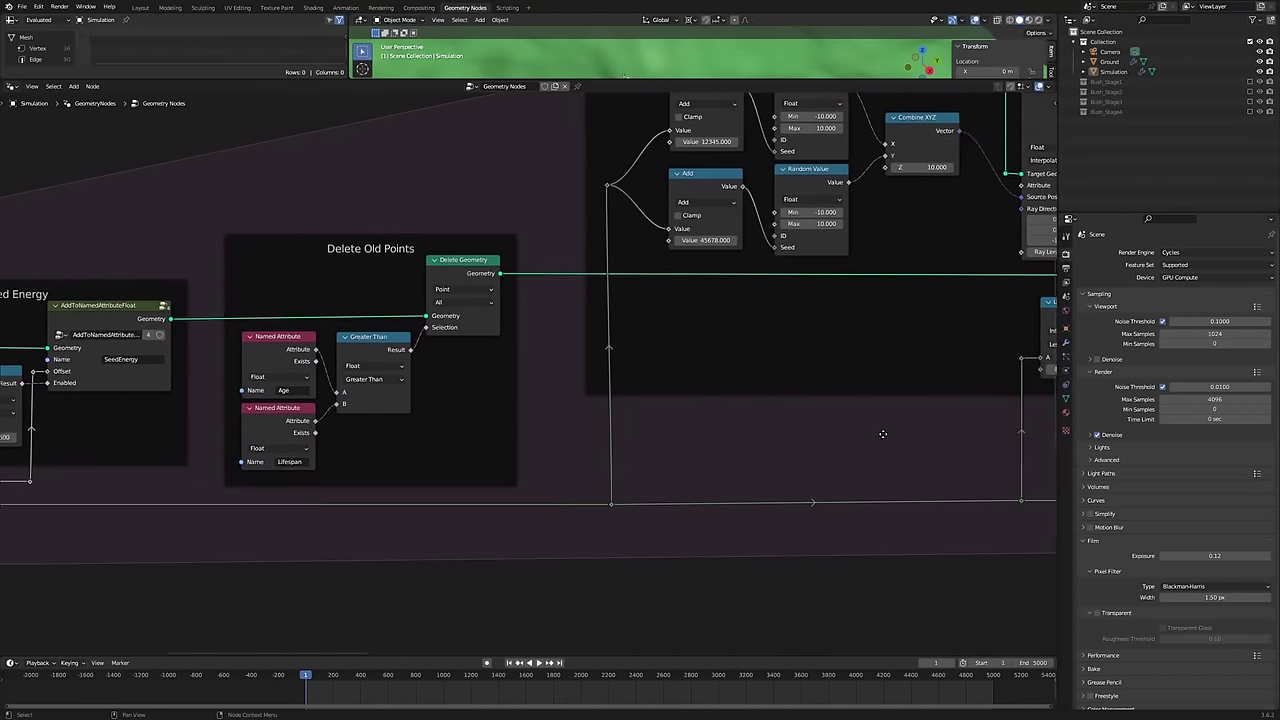
pyautogui.scroll(-2, 883, 433)
pyautogui.moveTo(883, 433); pyautogui.dragTo(657, 517, button='middle')
# Enter the SpawnBush group, frame its whole tree, then return to the parent tree
pyautogui.press('Tab')
pyautogui.press('Home')
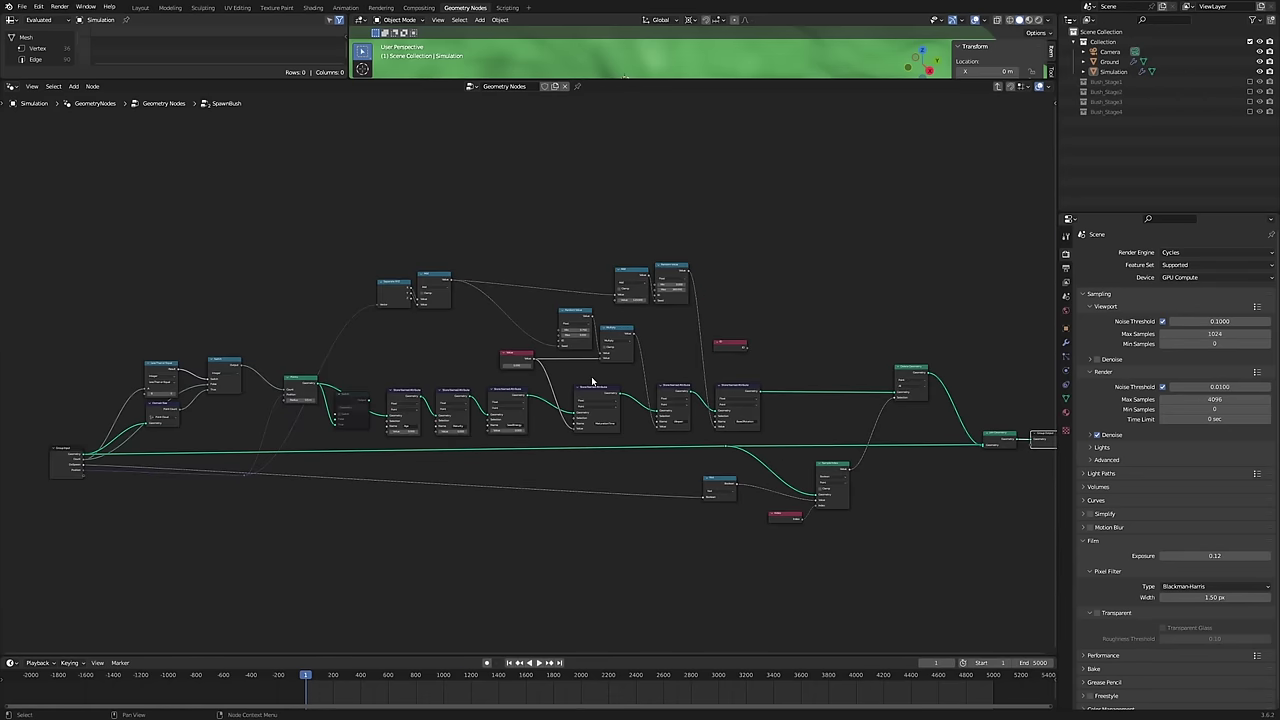
pyautogui.press('Tab')
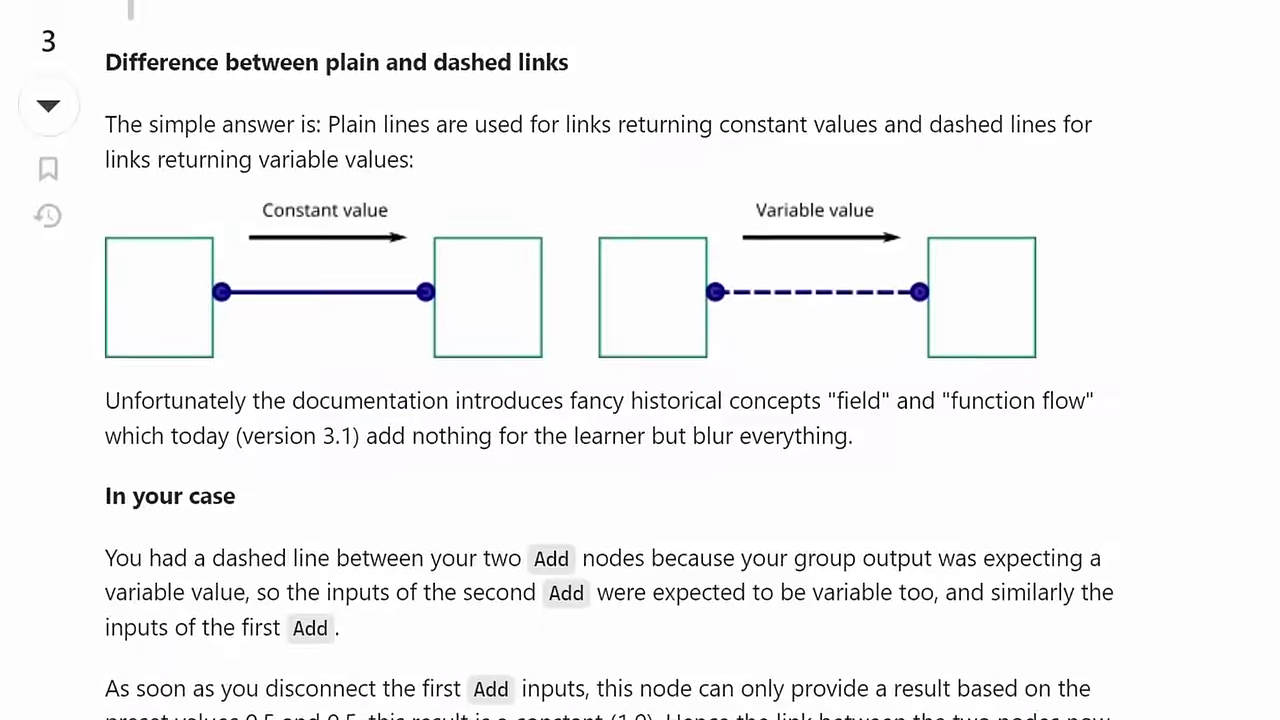
# Scroll through the Stack Exchange answers on dashed versus plain links and geometry sockets
pyautogui.scroll(-5, 640, 360)
pyautogui.scroll(-2, 640, 360)
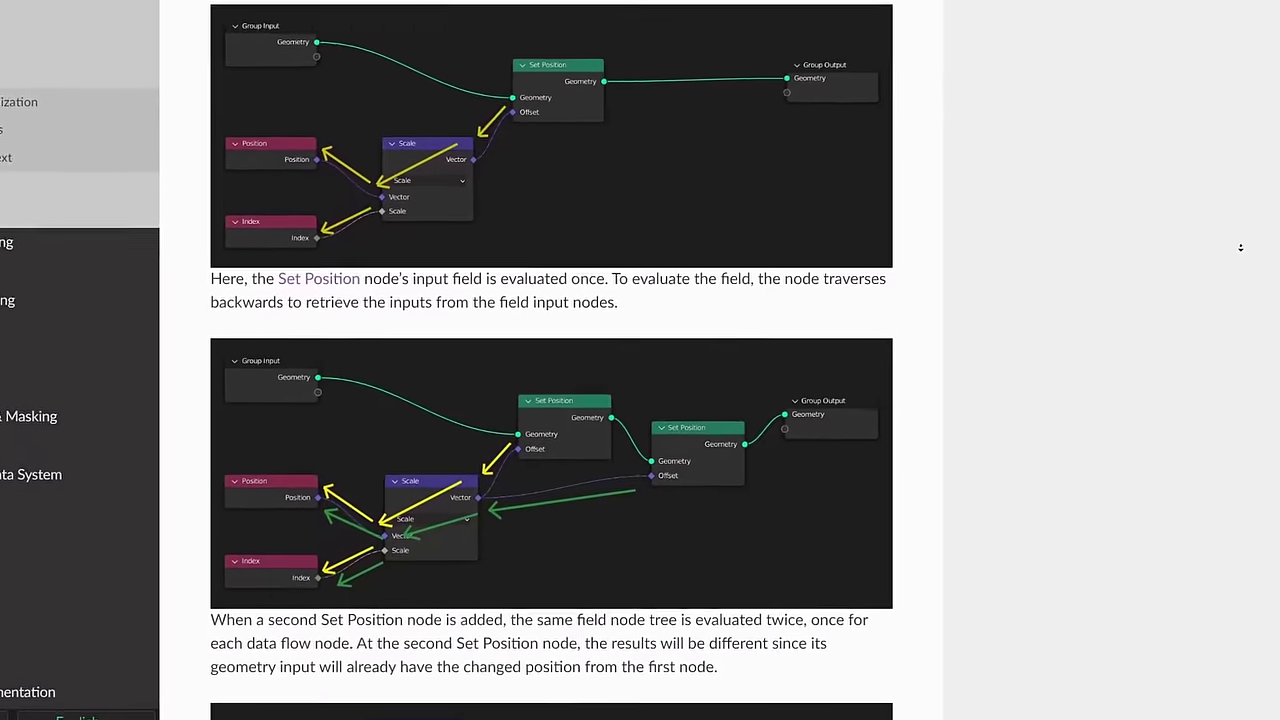
pyautogui.scroll(-4, 550, 360)
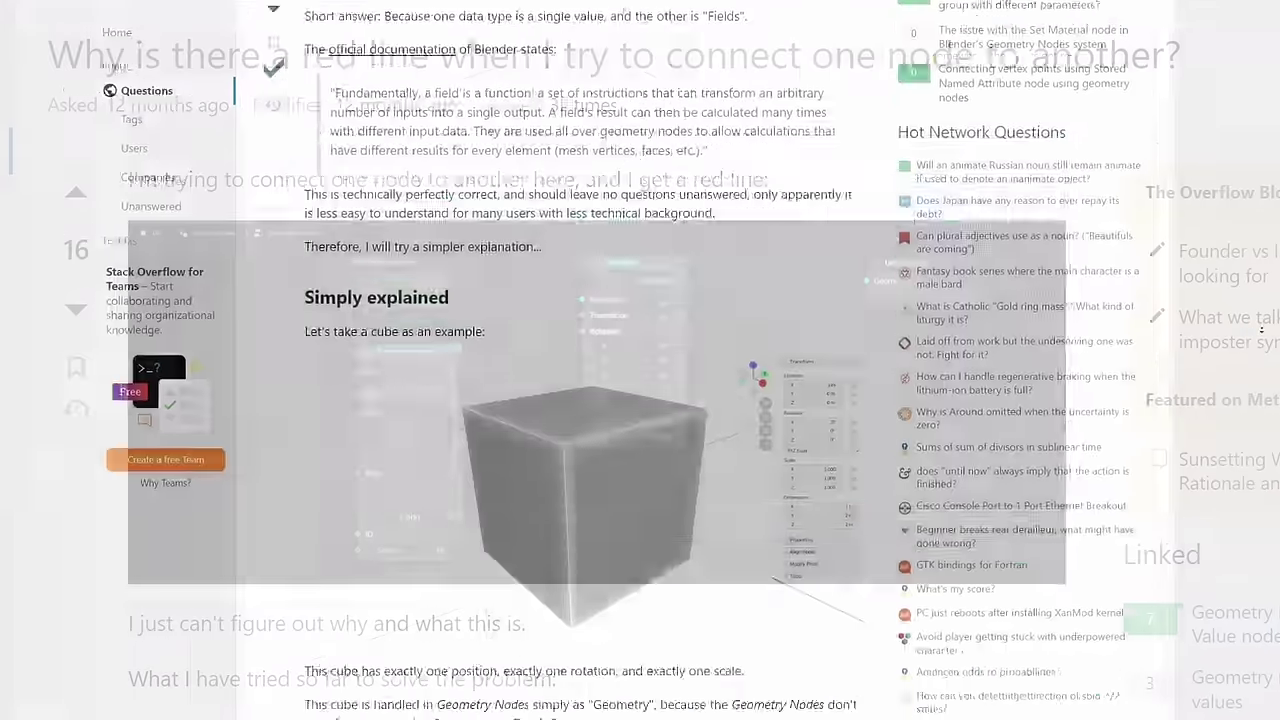
pyautogui.scroll(-15, 640, 360)
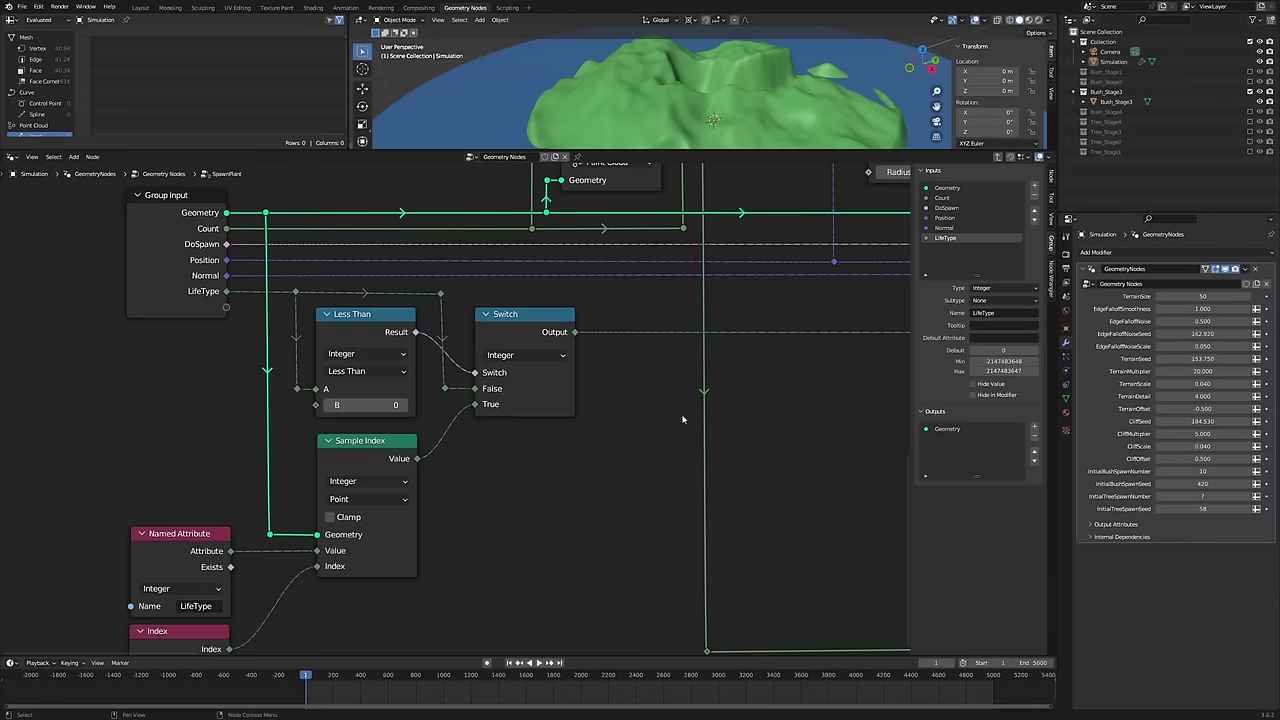
pyautogui.moveTo(730, 408); pyautogui.dragTo(629, 362, button='middle')
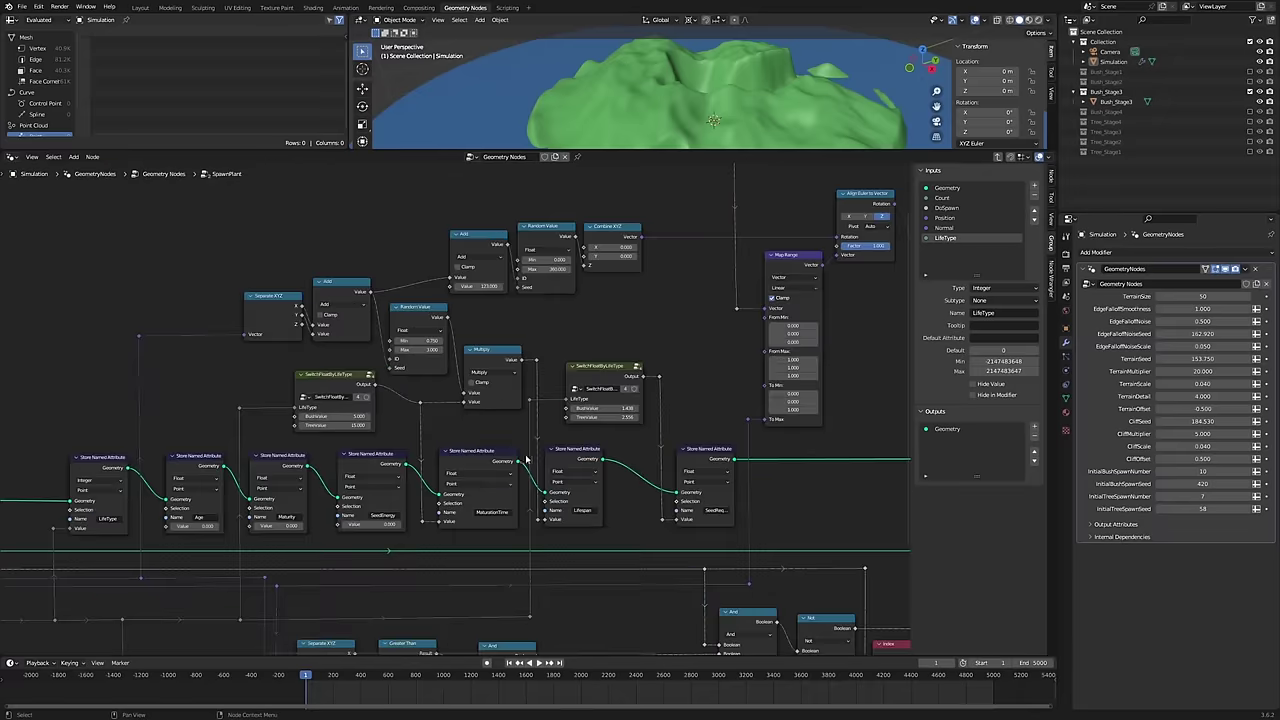
pyautogui.moveTo(660, 358); pyautogui.dragTo(668, 348, button='middle')
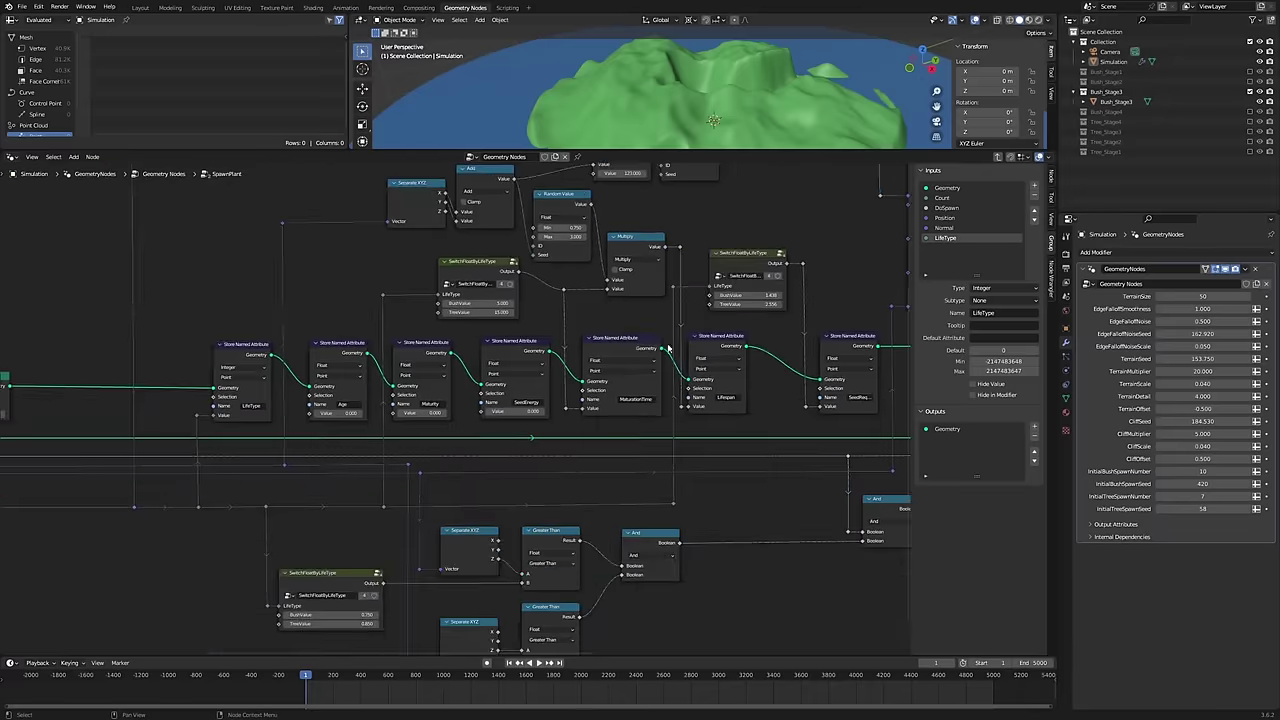
pyautogui.moveTo(455, 477); pyautogui.dragTo(365, 477, button='middle')
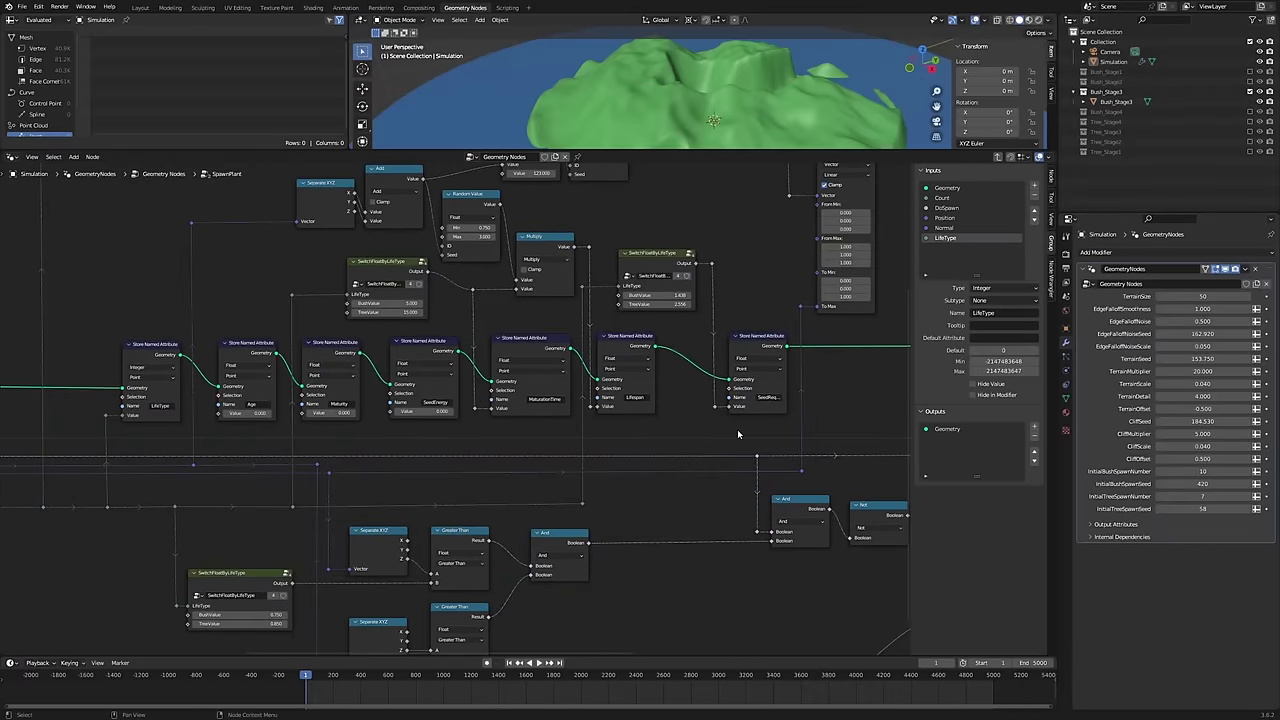
pyautogui.scroll(2, 737, 433)
pyautogui.moveTo(737, 433); pyautogui.dragTo(690, 479, button='middle')
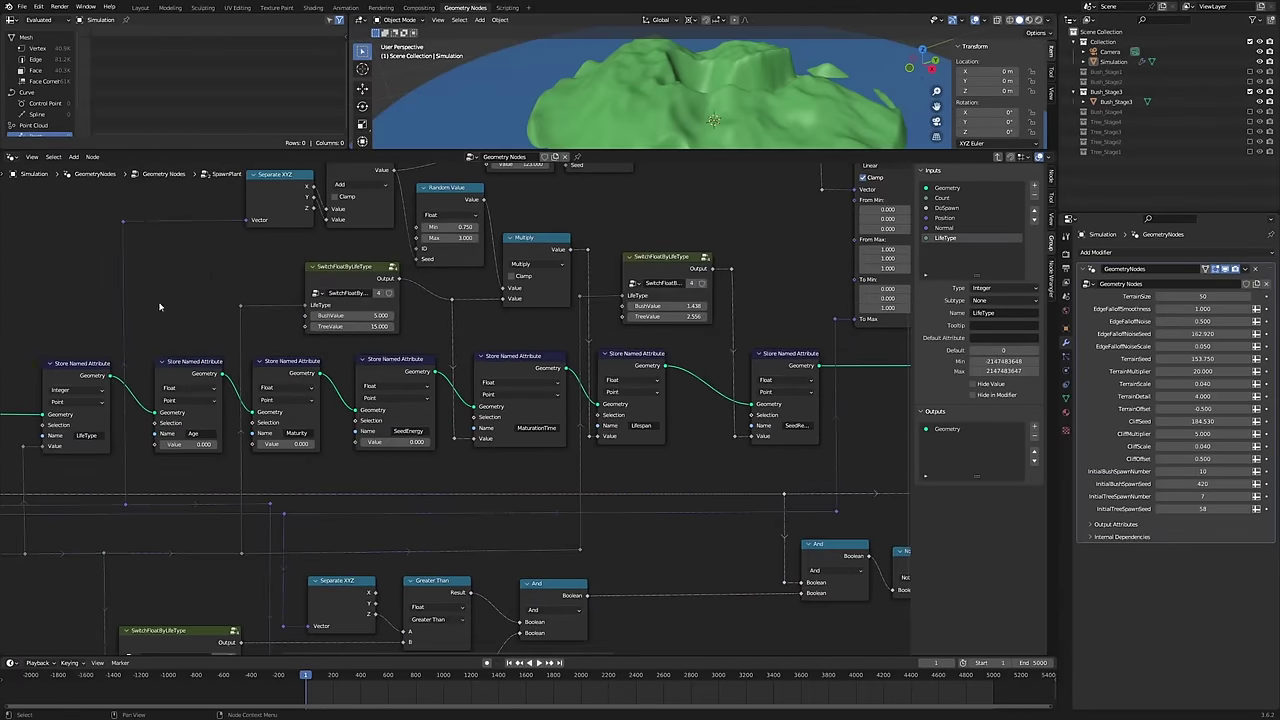
pyautogui.scroll(1, 159, 307)
pyautogui.moveTo(159, 307); pyautogui.dragTo(250, 383, button='middle')
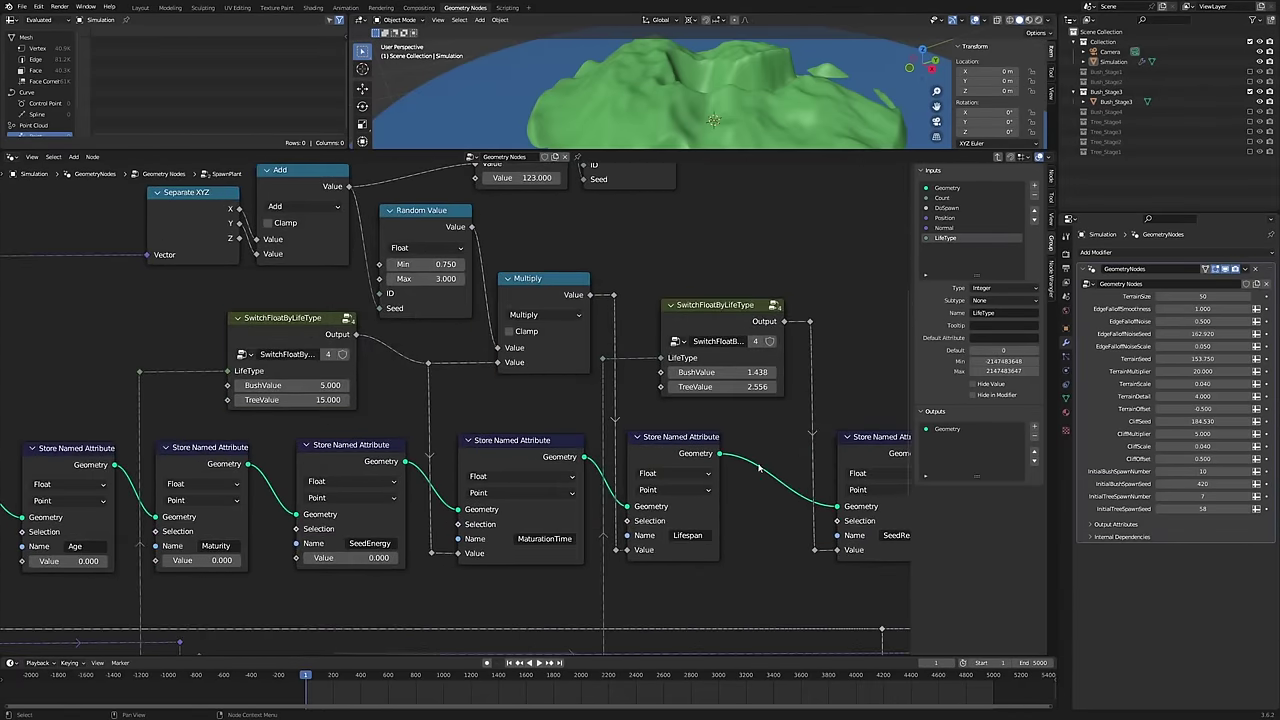
pyautogui.scroll(-5, 758, 466)
pyautogui.moveTo(758, 466); pyautogui.dragTo(503, 407, button='middle')
pyautogui.scroll(5, 503, 407)
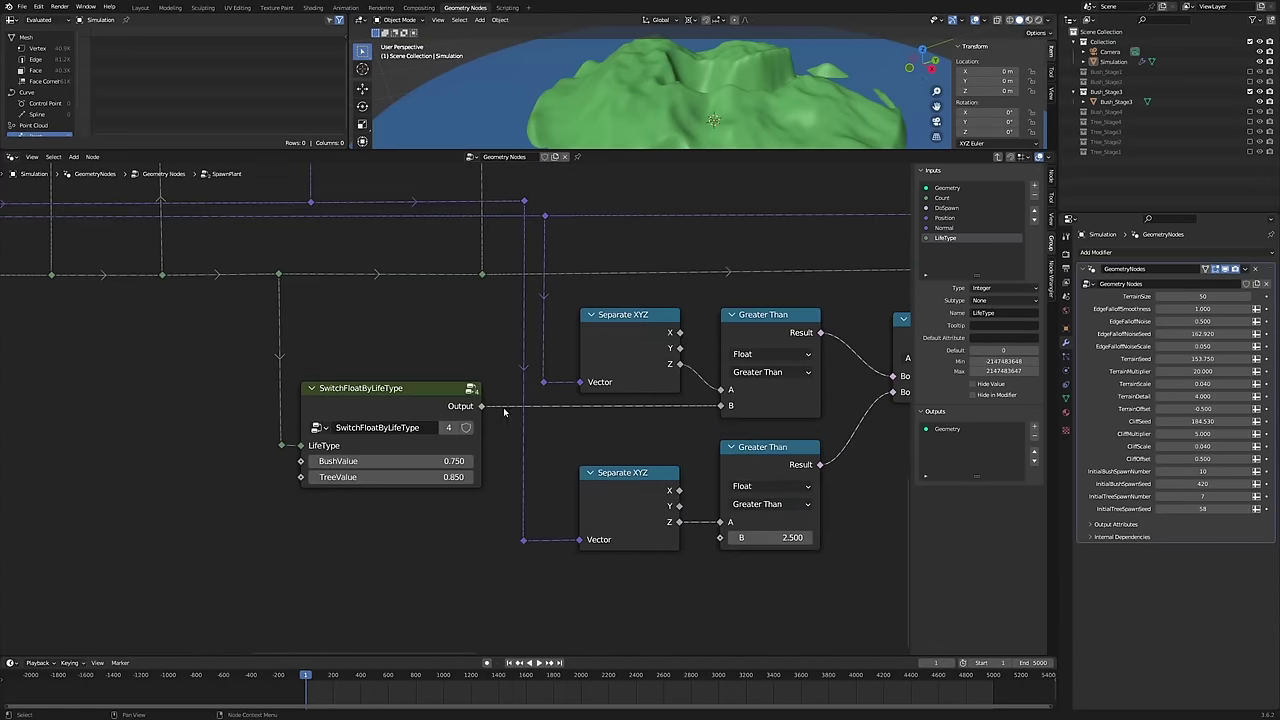
pyautogui.moveTo(597, 434); pyautogui.dragTo(493, 436, button='middle')
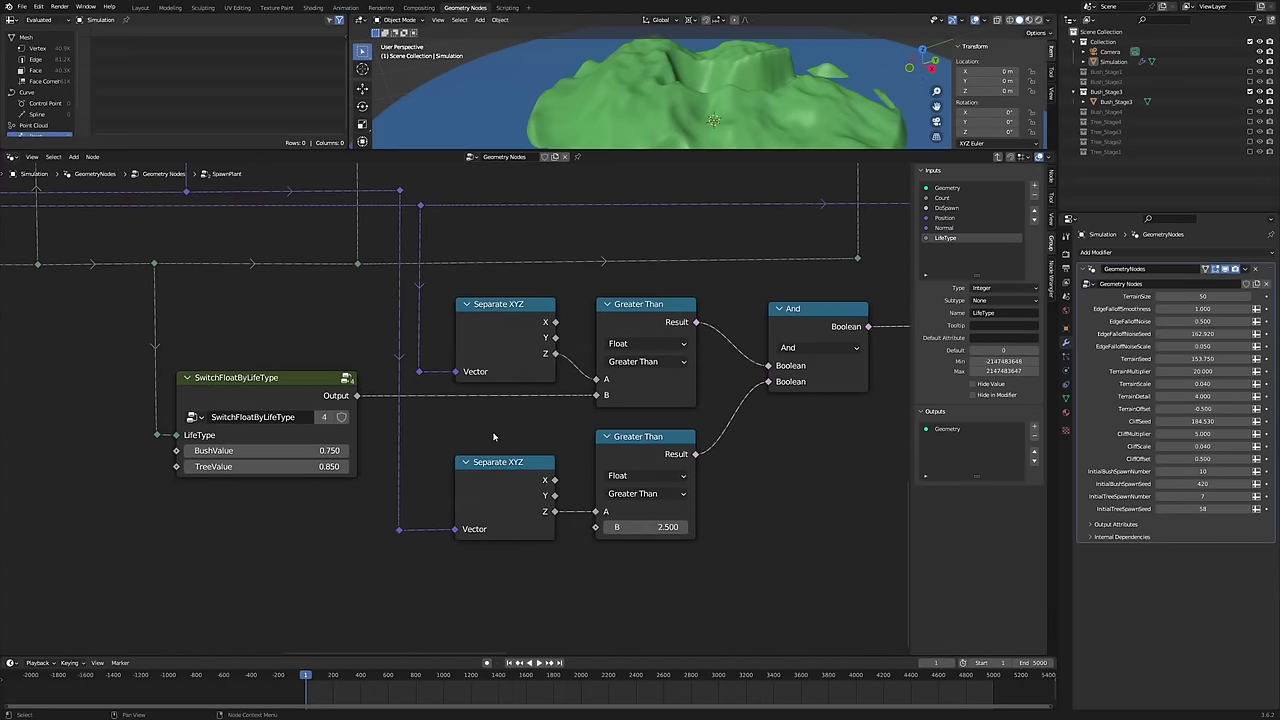
# Zoom and orbit the viewport to see the whole island from higher up
pyautogui.scroll(-3, 493, 436)
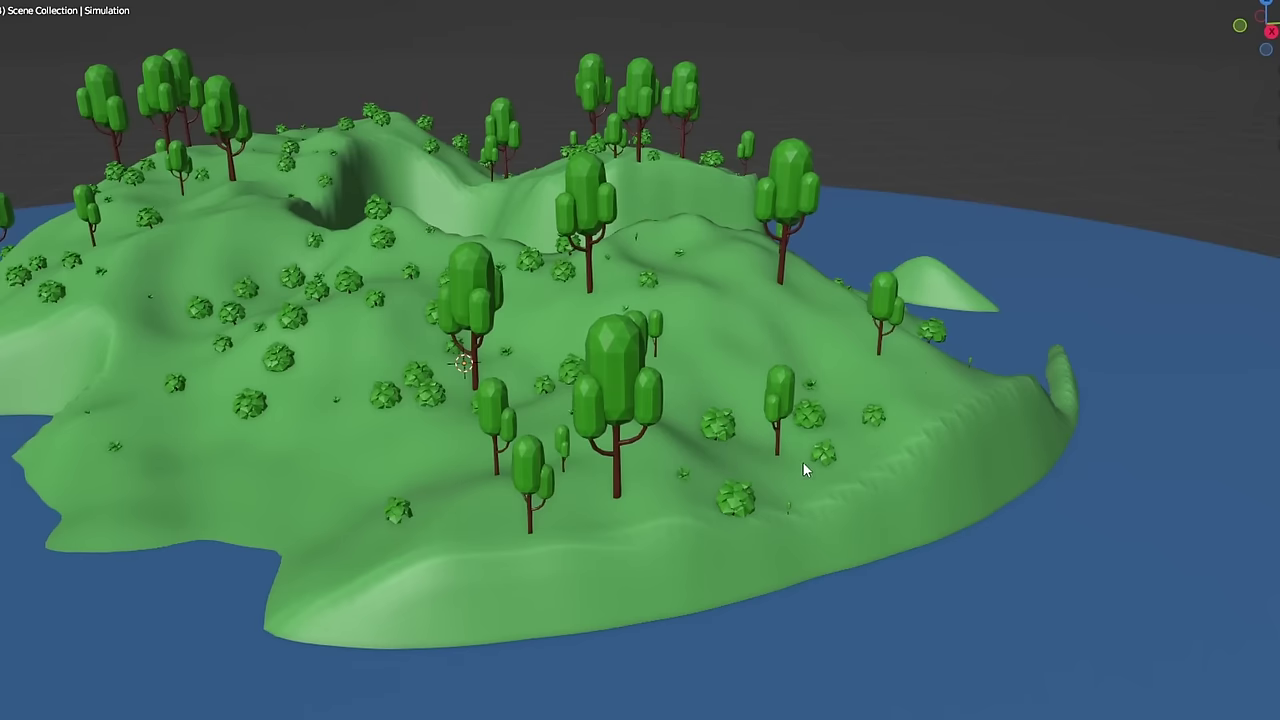
pyautogui.scroll(-4, 802, 461)
pyautogui.moveTo(640, 437); pyautogui.dragTo(728, 516, button='middle')
pyautogui.scroll(4, 725, 512)
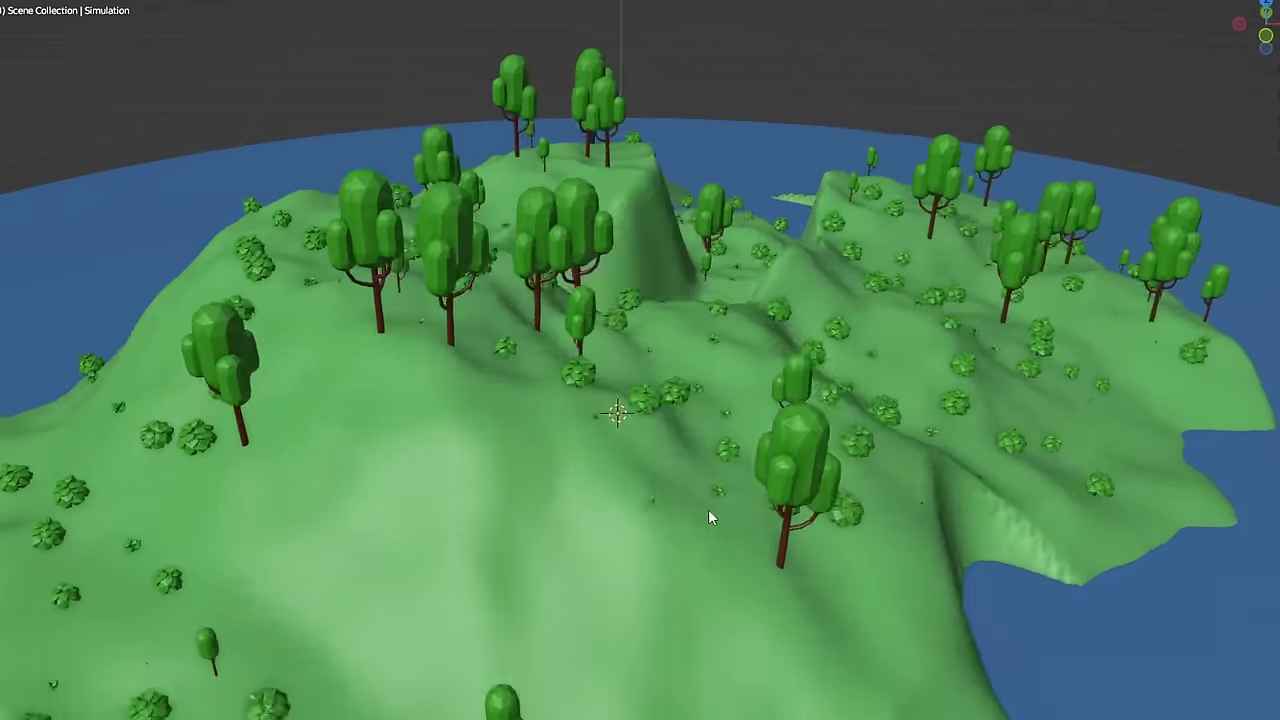
pyautogui.scroll(-4, 680, 515)
pyautogui.scroll(-2, 658, 500)
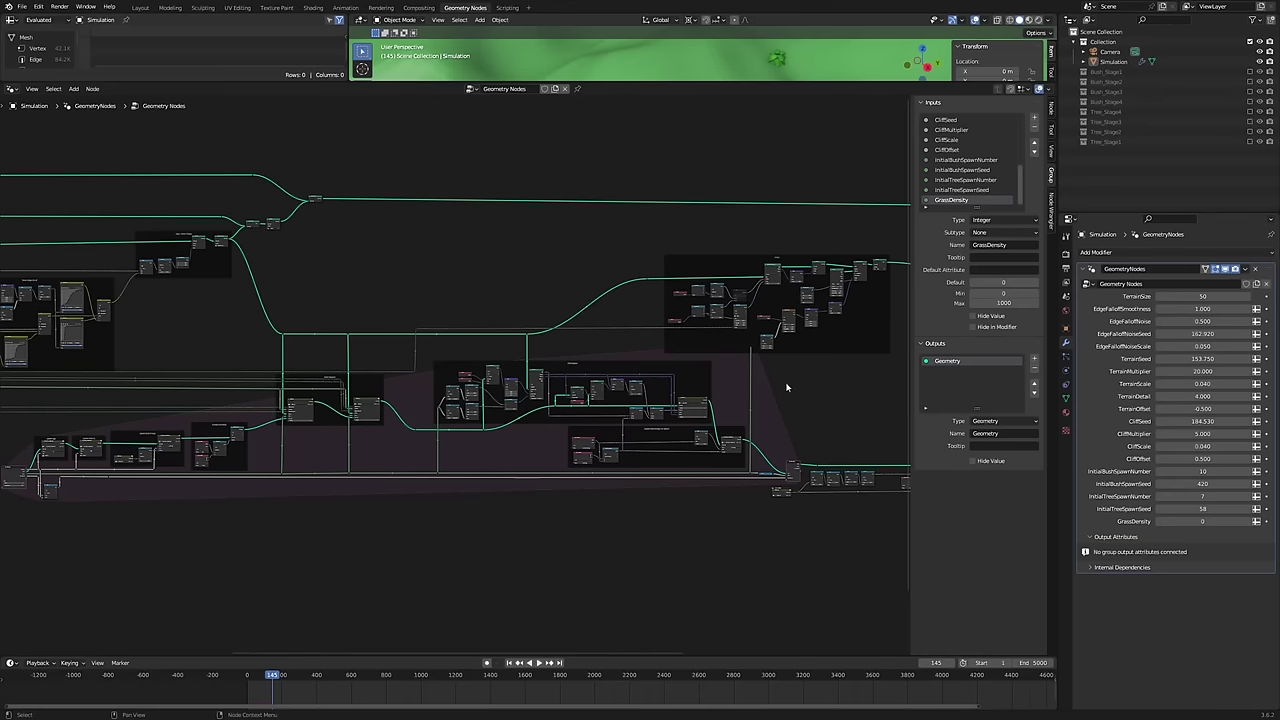
# Shift the node tree view slightly and zoom toward a creature beside two bushes
pyautogui.moveTo(790, 384); pyautogui.dragTo(774, 390, button='middle')
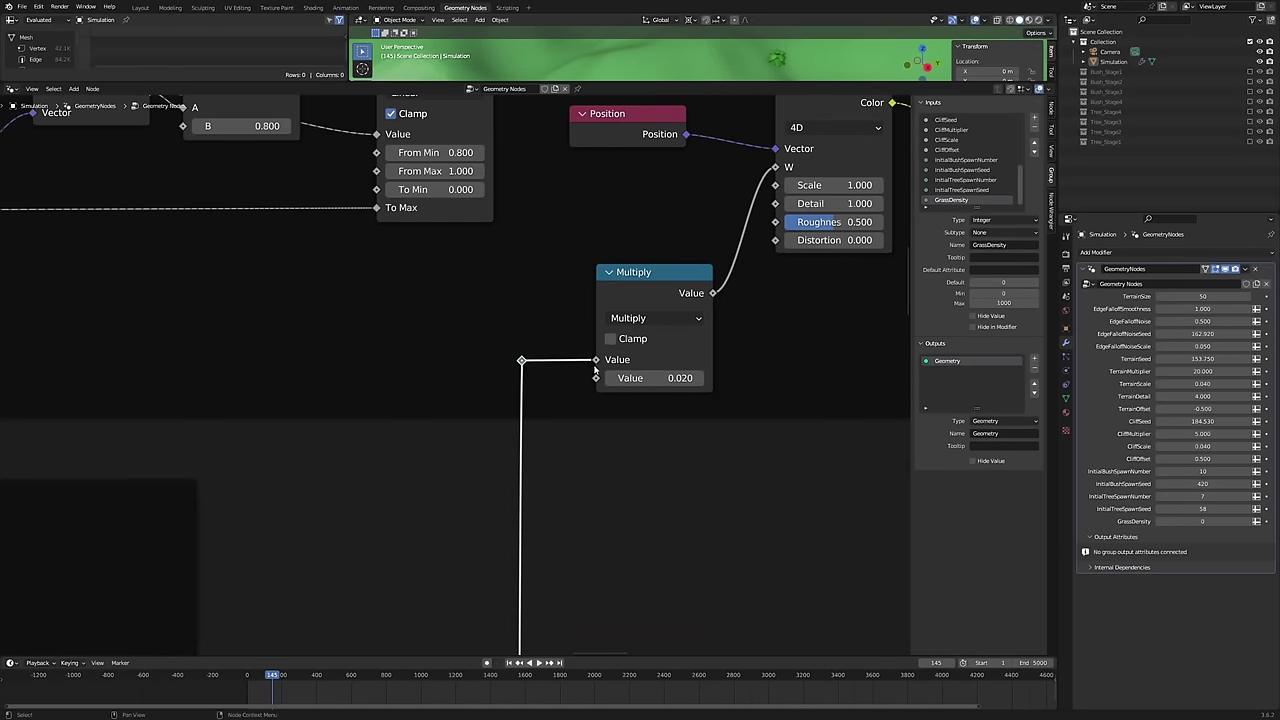
pyautogui.scroll(-10, 551, 471)
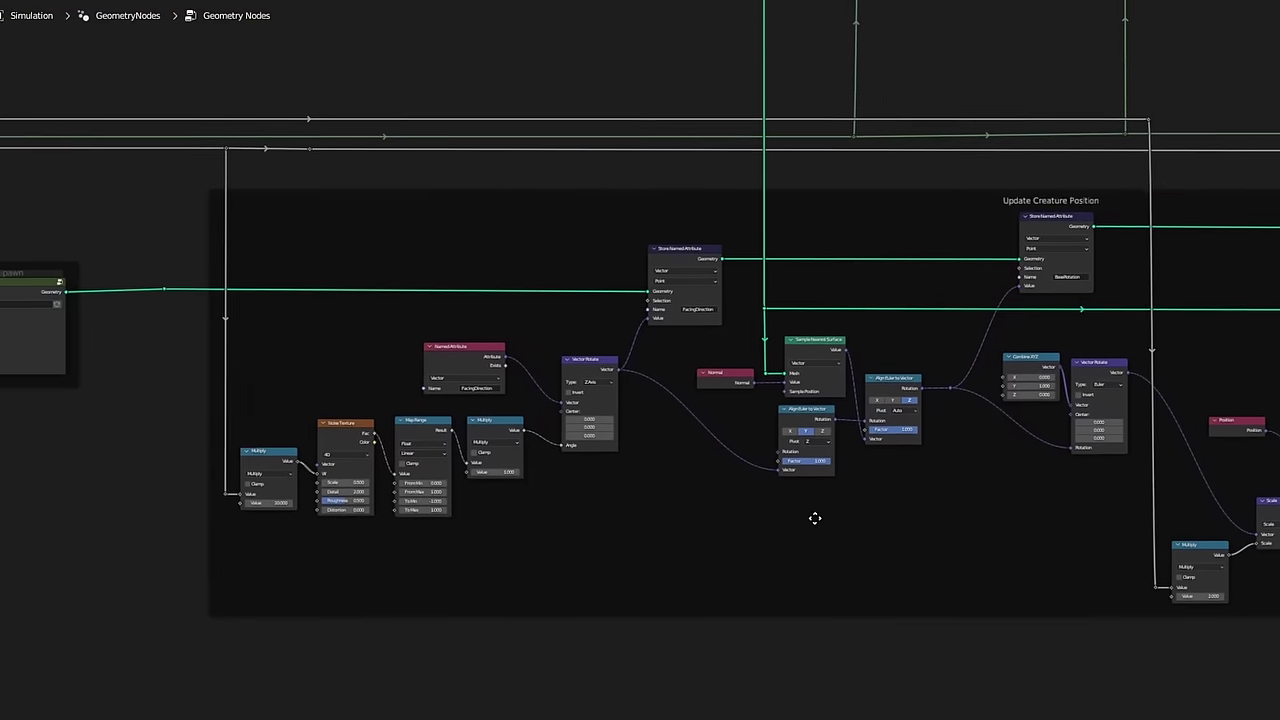
# Pan through the Noise Texture, Vector Rotate and Update Creature Position nodes
pyautogui.scroll(2, 809, 515)
pyautogui.moveTo(700, 491); pyautogui.dragTo(1000, 503, button='middle')
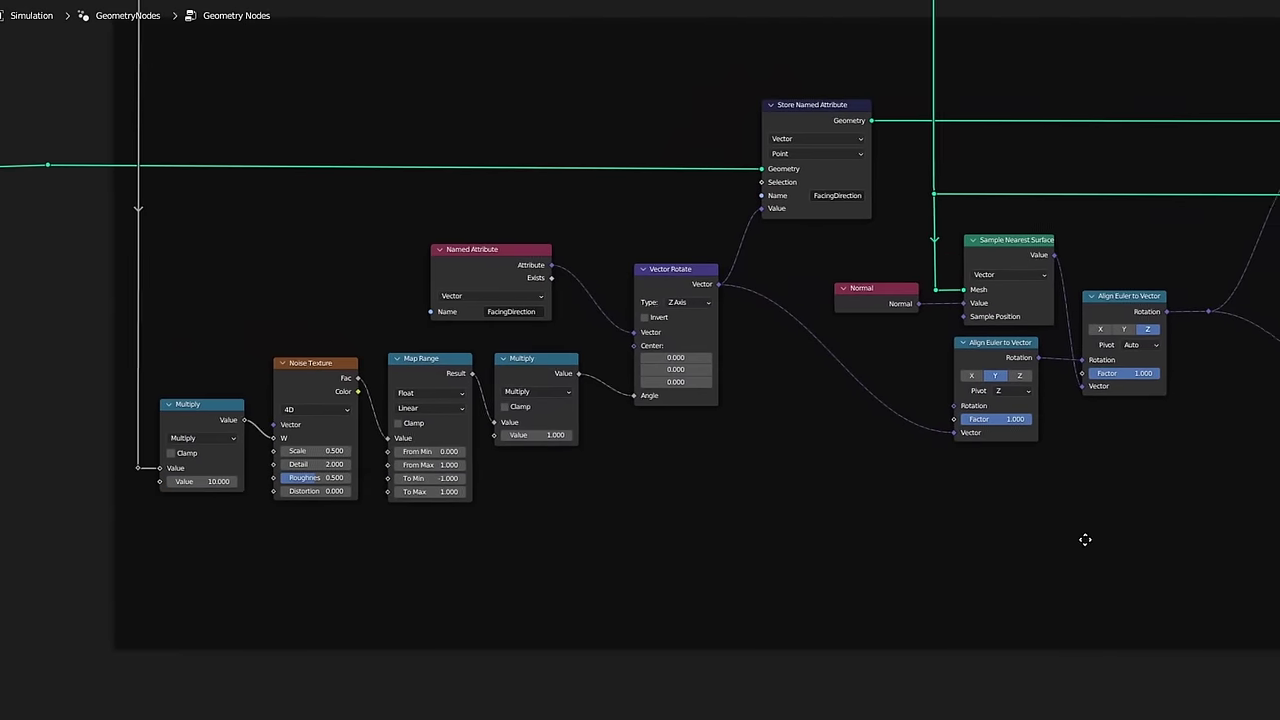
pyautogui.scroll(3, 1083, 537)
pyautogui.moveTo(923, 553); pyautogui.dragTo(794, 563, button='middle')
pyautogui.moveTo(1183, 580); pyautogui.dragTo(943, 591, button='middle')
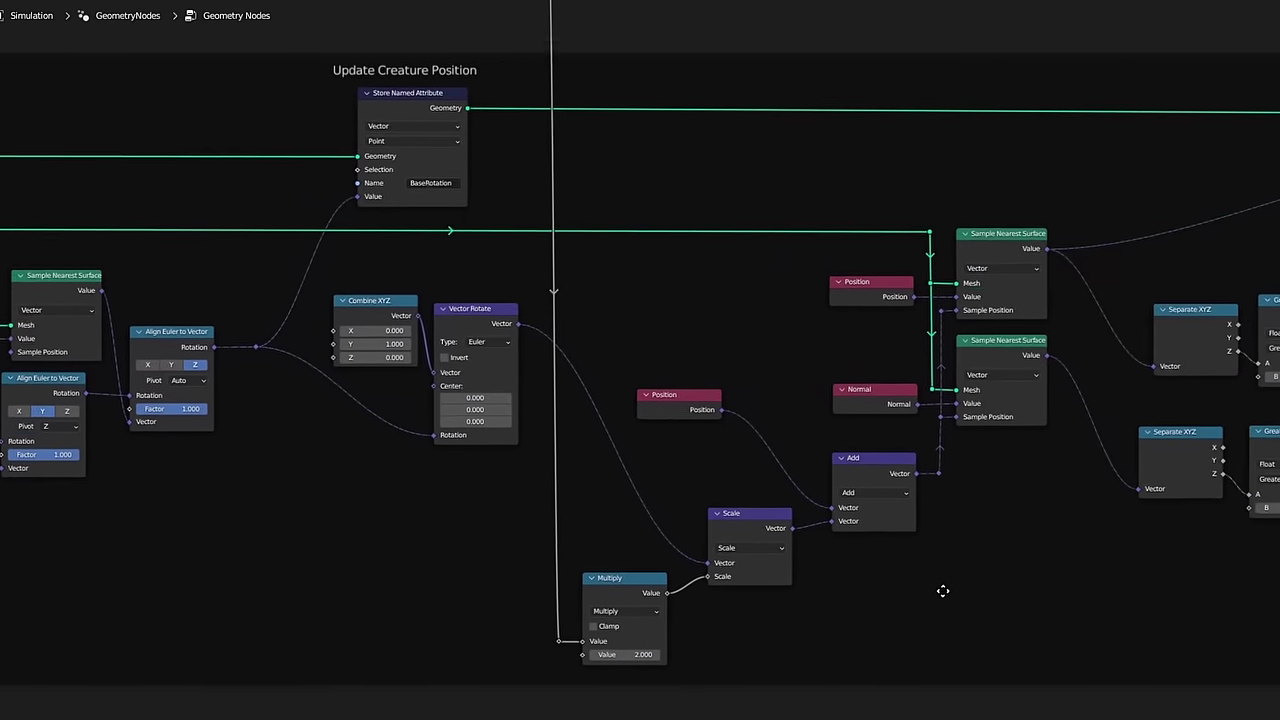
pyautogui.moveTo(332, 193); pyautogui.dragTo(820, 492)
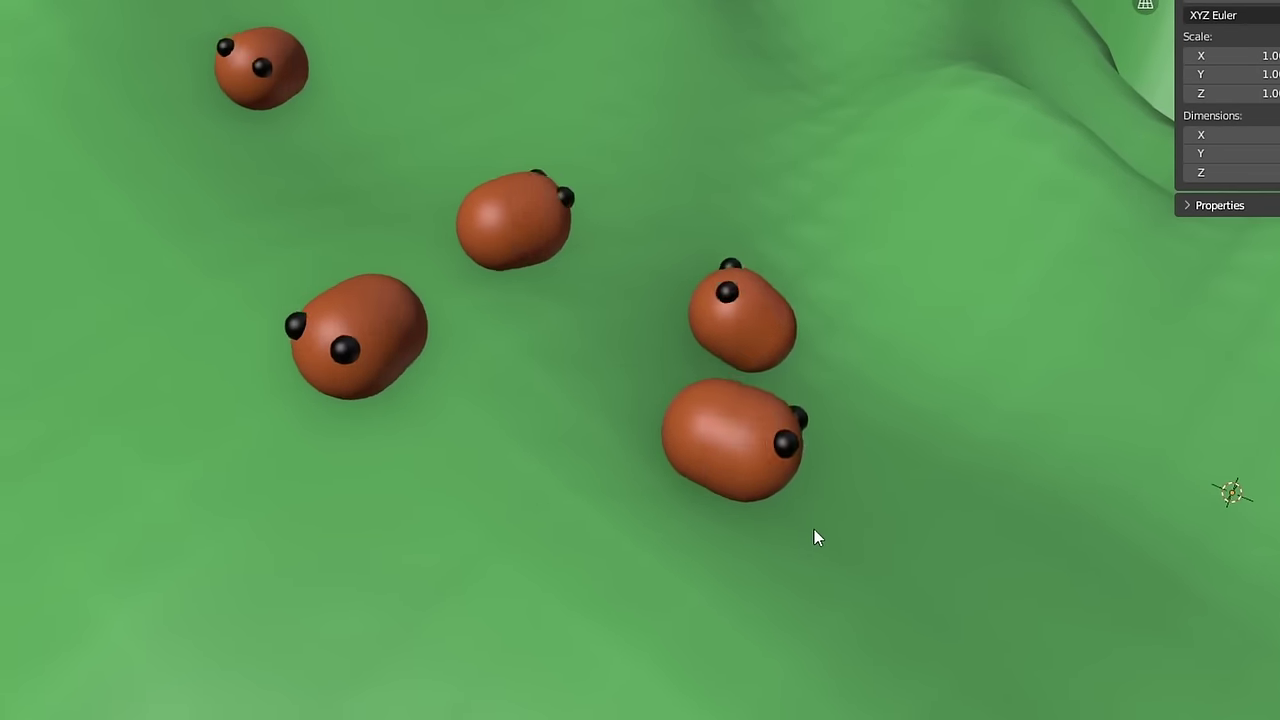
# Orbit around the creatures on the terrain, then bring up the manual's version list
pyautogui.scroll(-3, 831, 519)
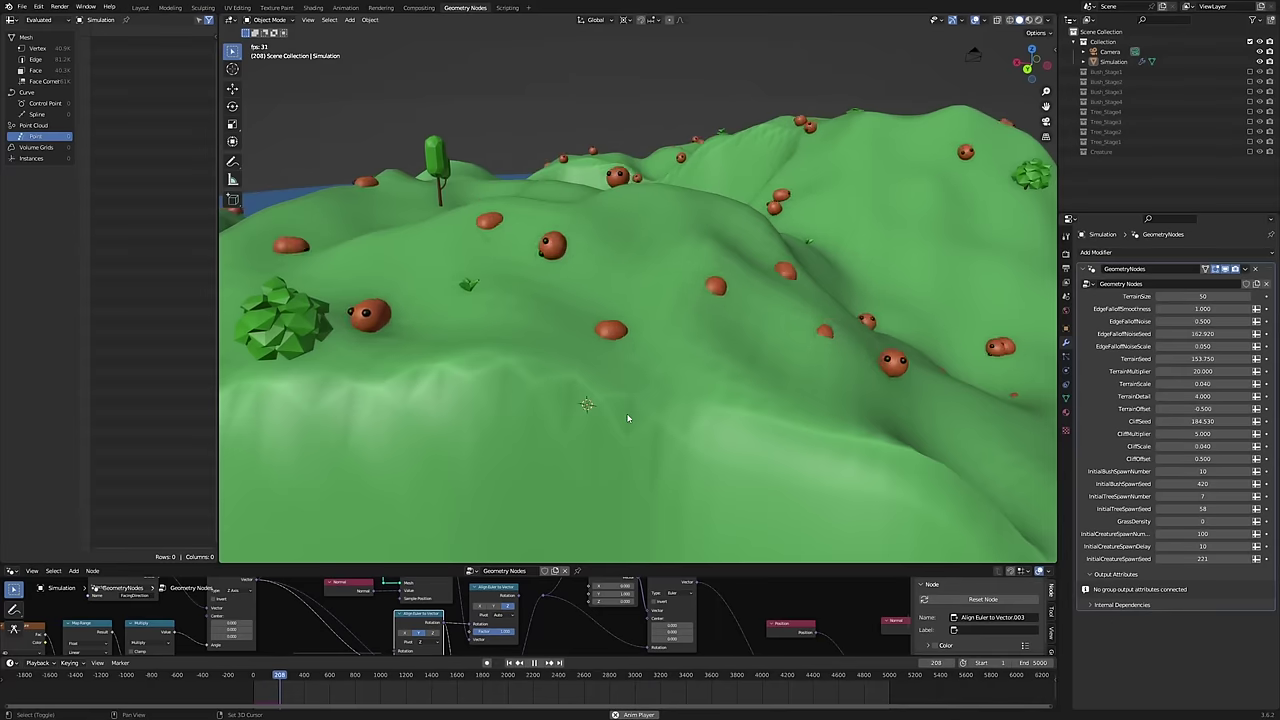
pyautogui.moveTo(626, 420); pyautogui.dragTo(624, 350, button='middle')
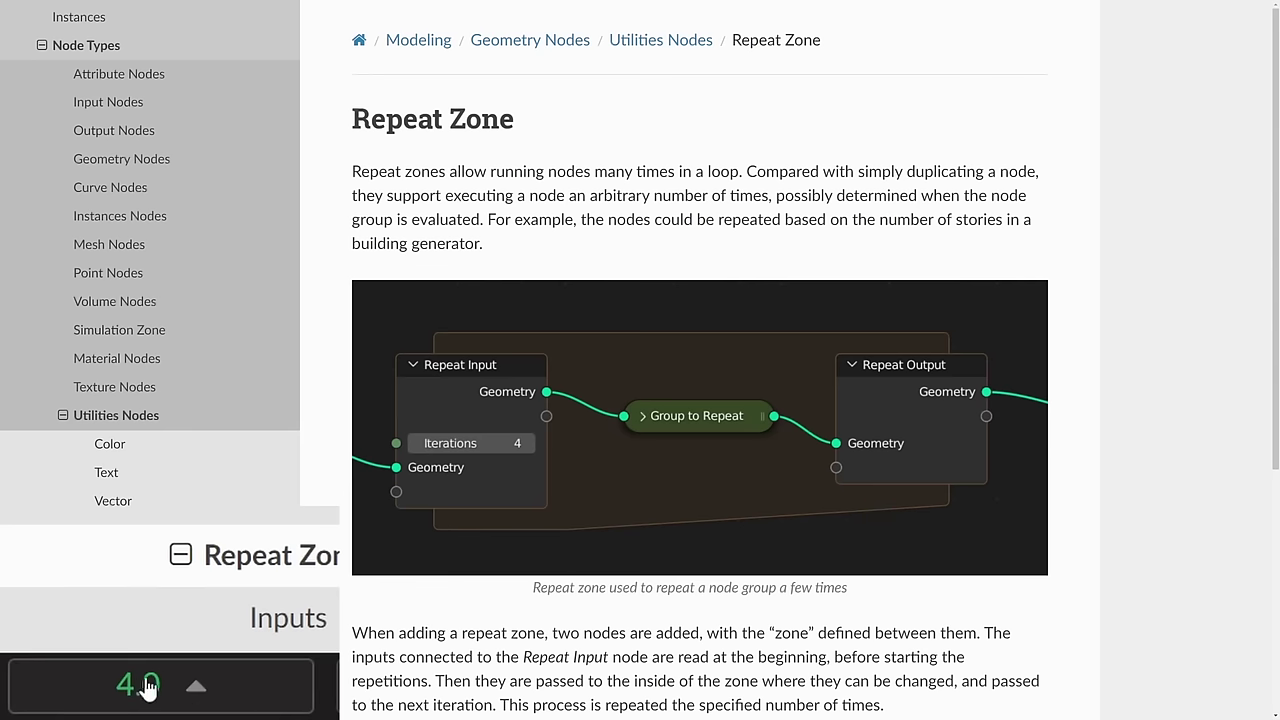
pyautogui.click(176, 688)
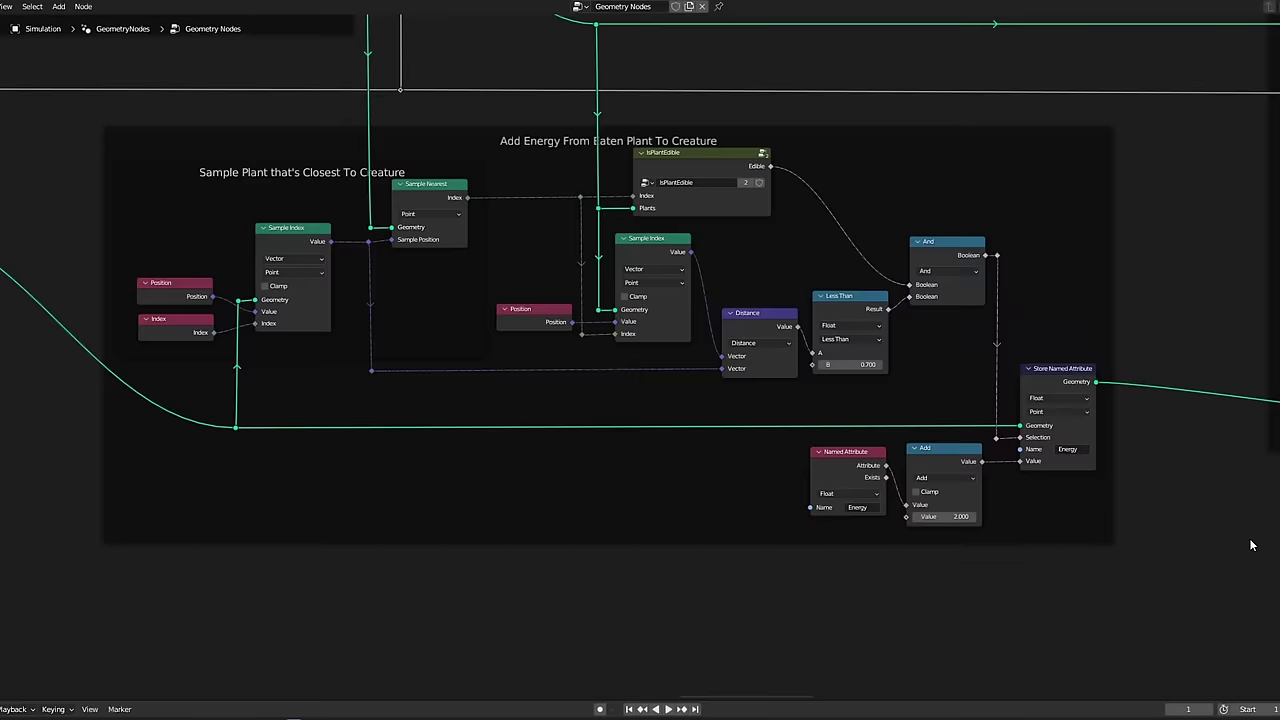
# Pan to the Delete Eaten Plant frame, showing both plant-eating frames side by side
pyautogui.moveTo(1126, 528); pyautogui.dragTo(889, 553, button='middle')
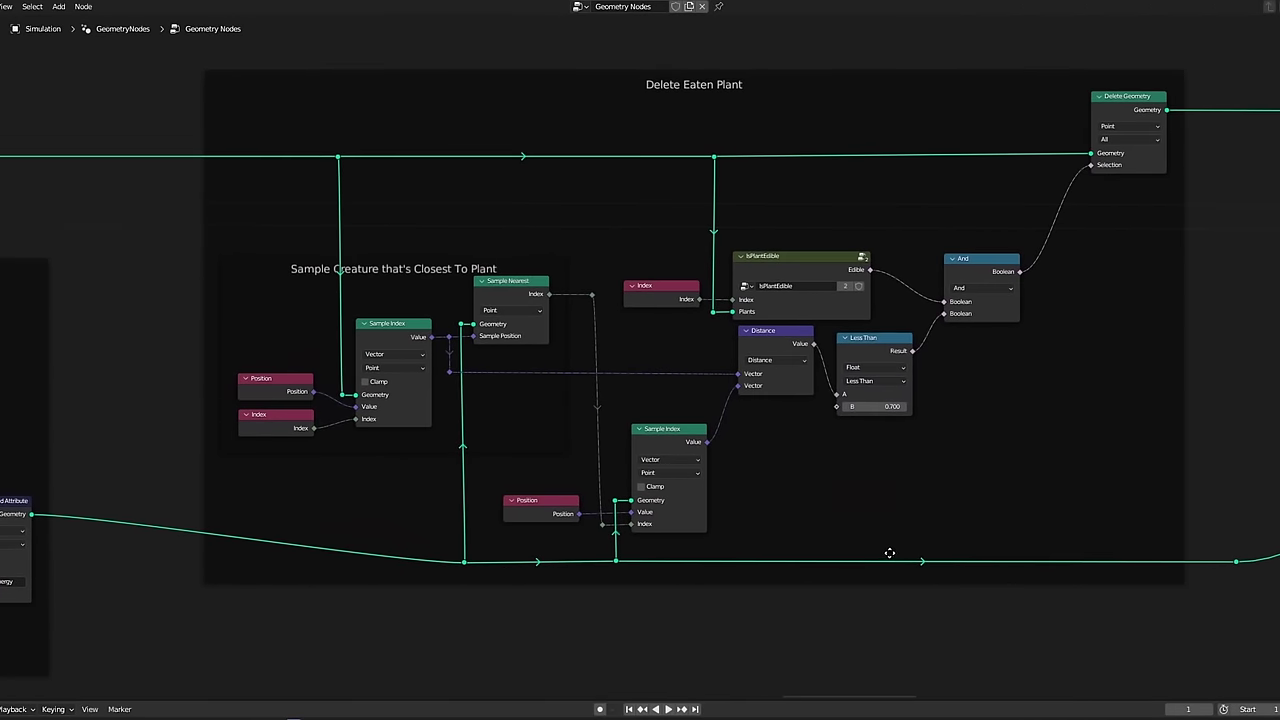
pyautogui.scroll(-4, 429, 603)
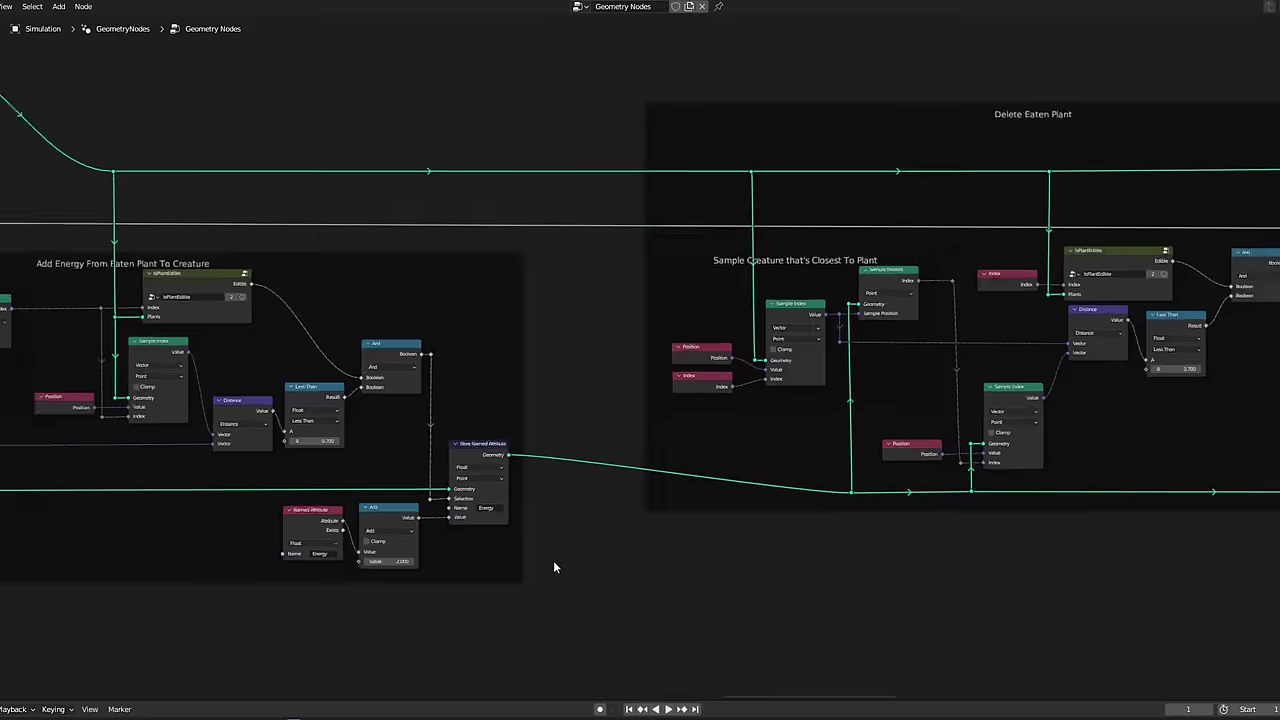
pyautogui.moveTo(560, 560); pyautogui.dragTo(672, 547, button='middle')
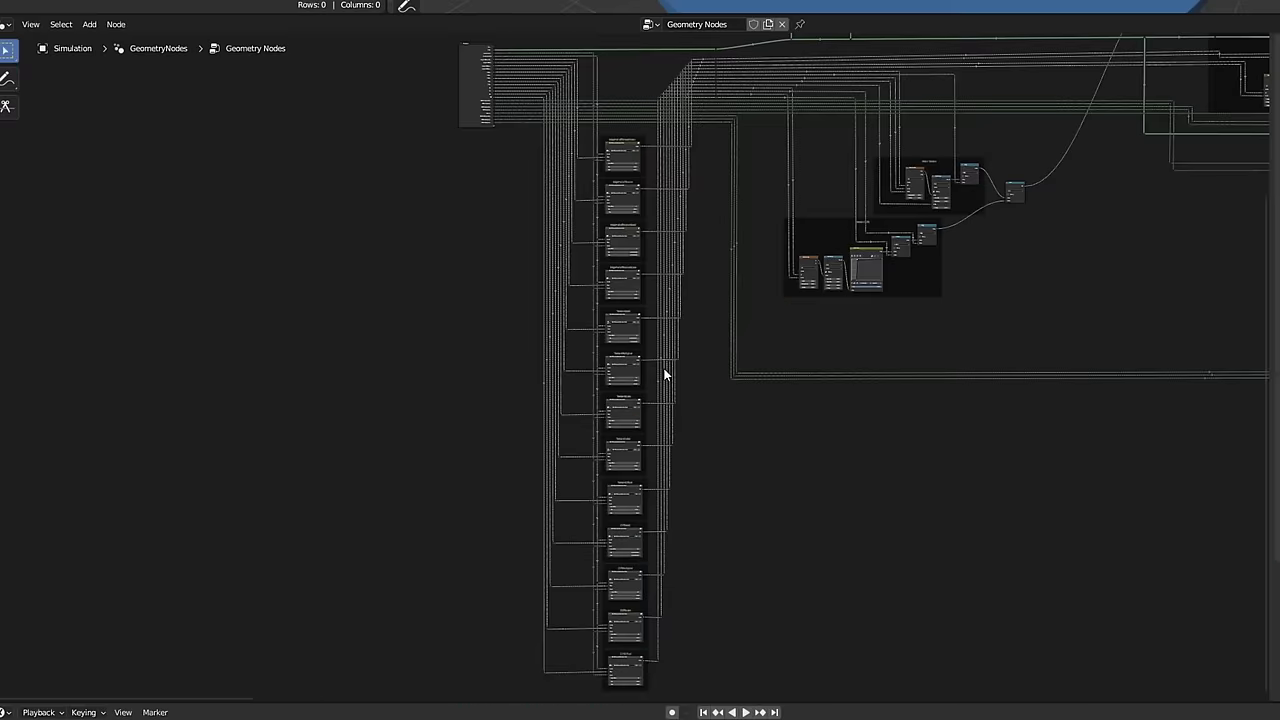
# Zoom in and look over the column of seeded random value nodes
pyautogui.scroll(8, 665, 375)
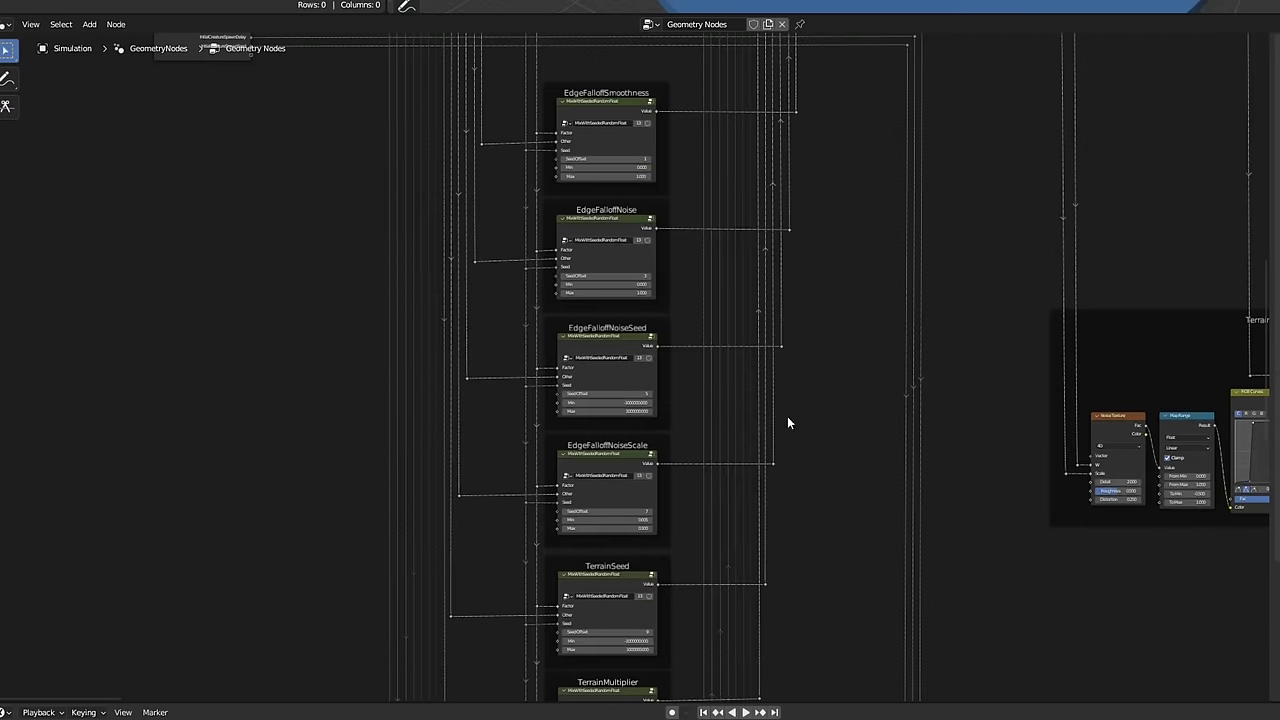
pyautogui.moveTo(787, 423); pyautogui.dragTo(823, 197, button='middle')
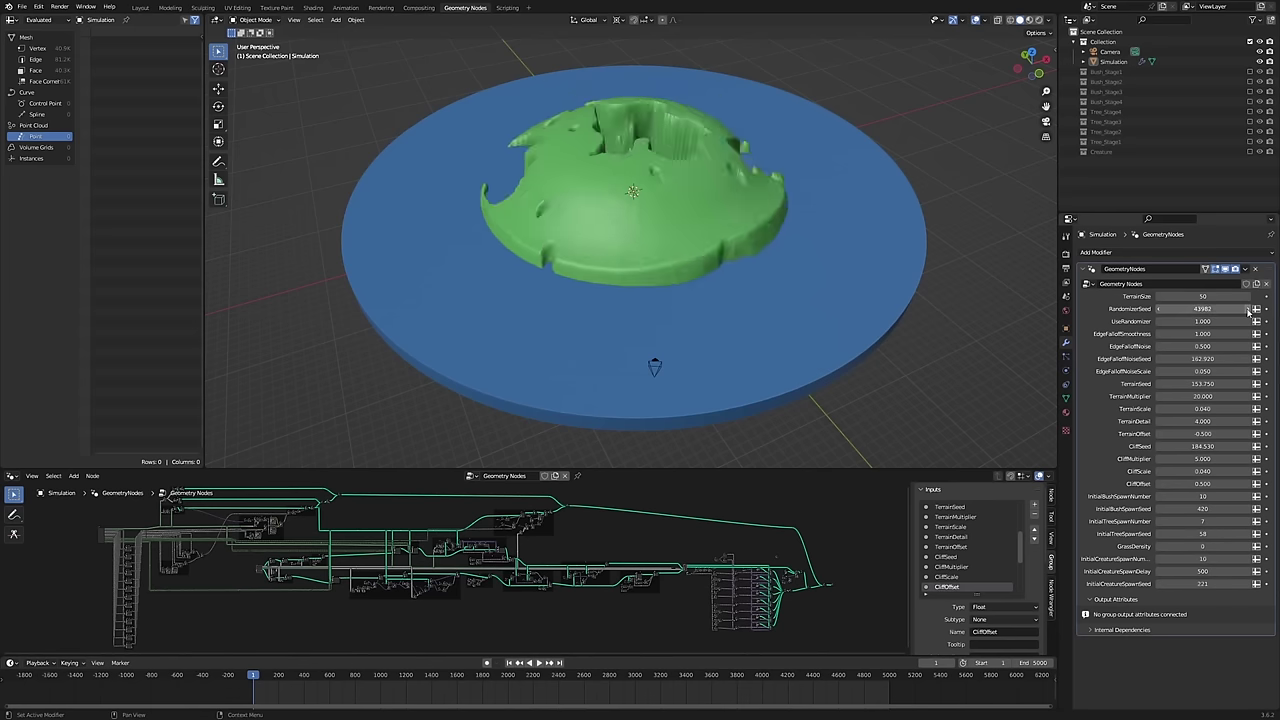